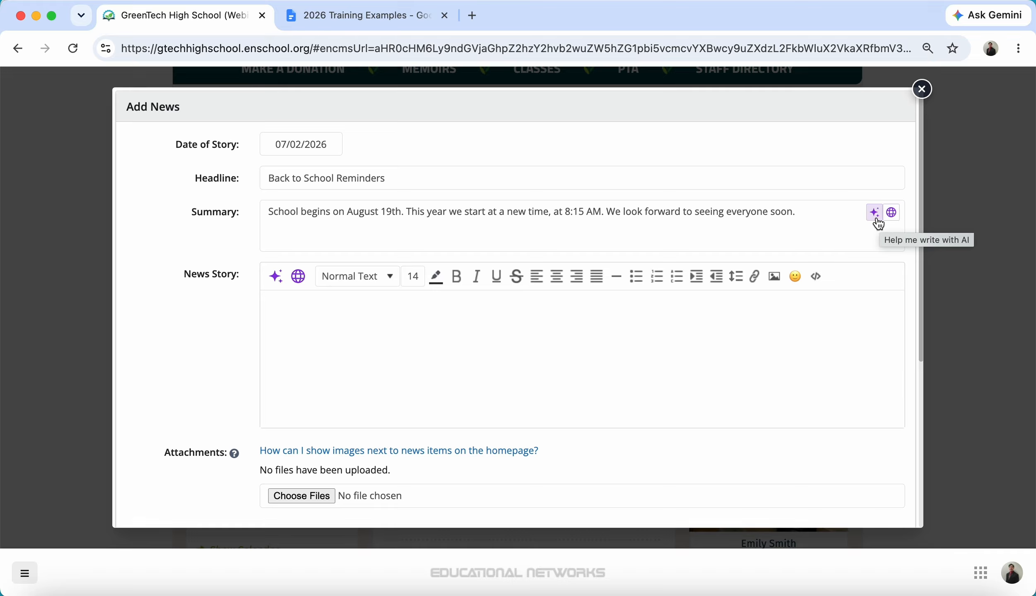
Step: Replace the summary with the AI-shortened version: school starts August 19th at 8:15 AM
click(878, 219)
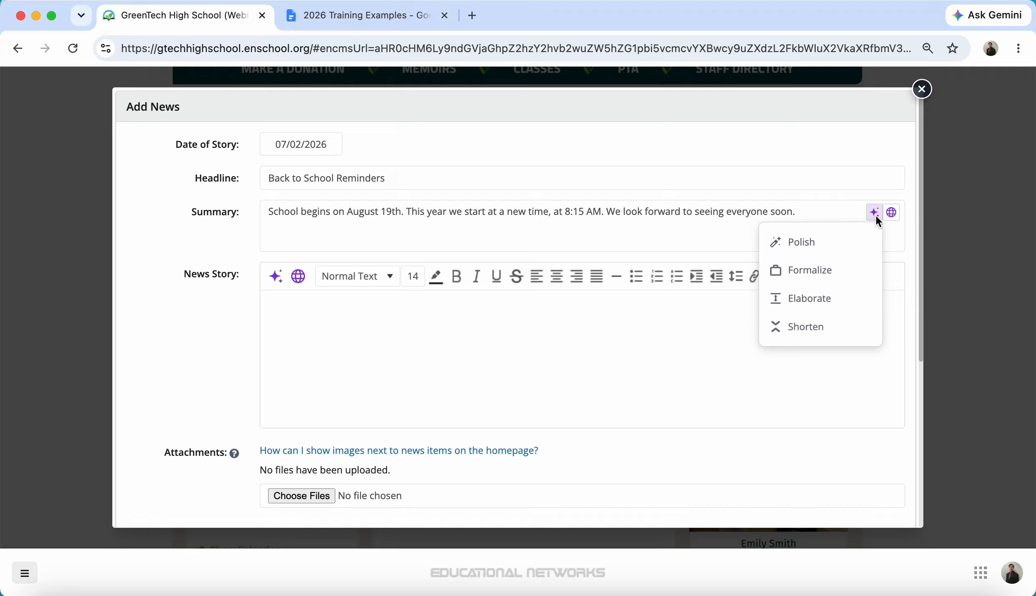
click(810, 328)
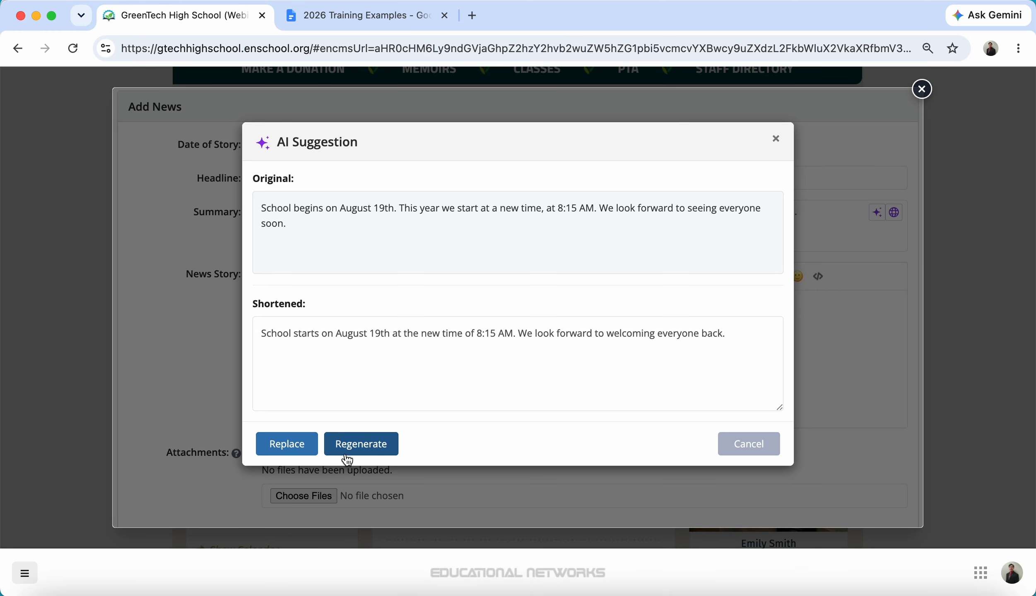
click(285, 444)
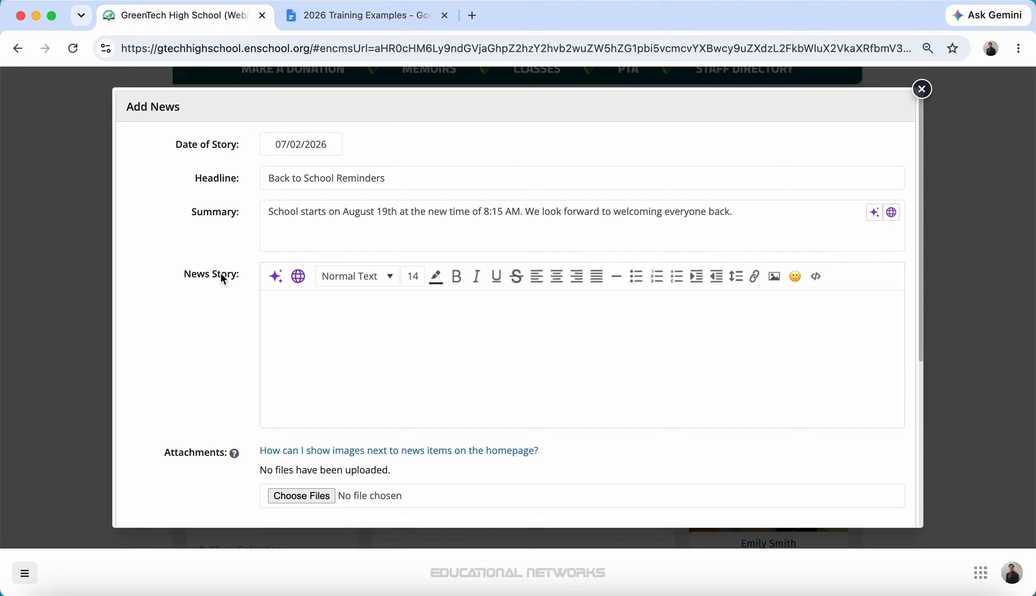
Step: Select the 'Welcome Back, GreenTech!' story text in Google Docs, then return to the News Story field
click(362, 18)
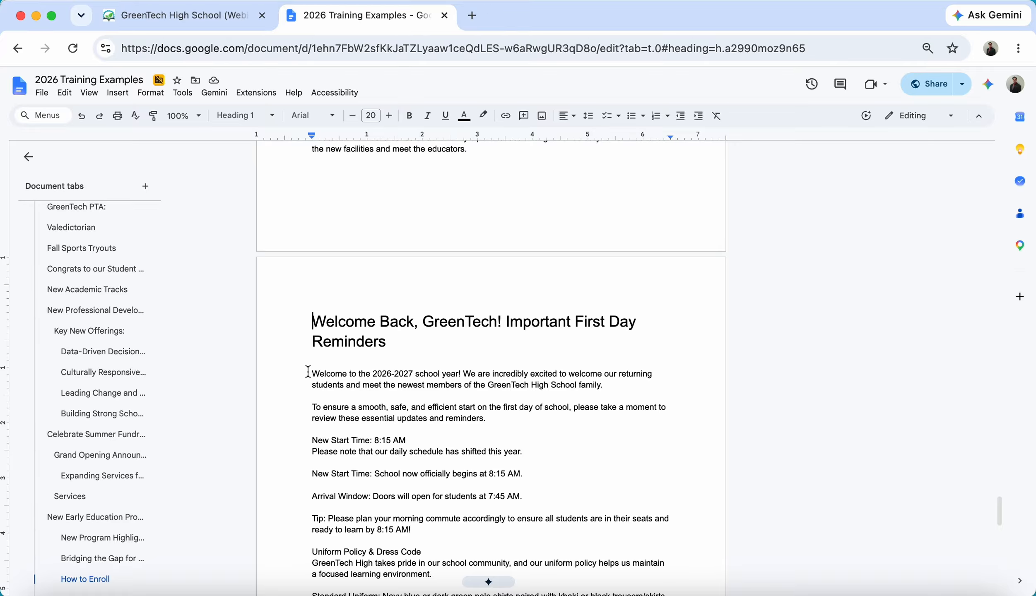
drag(308, 372, 575, 539)
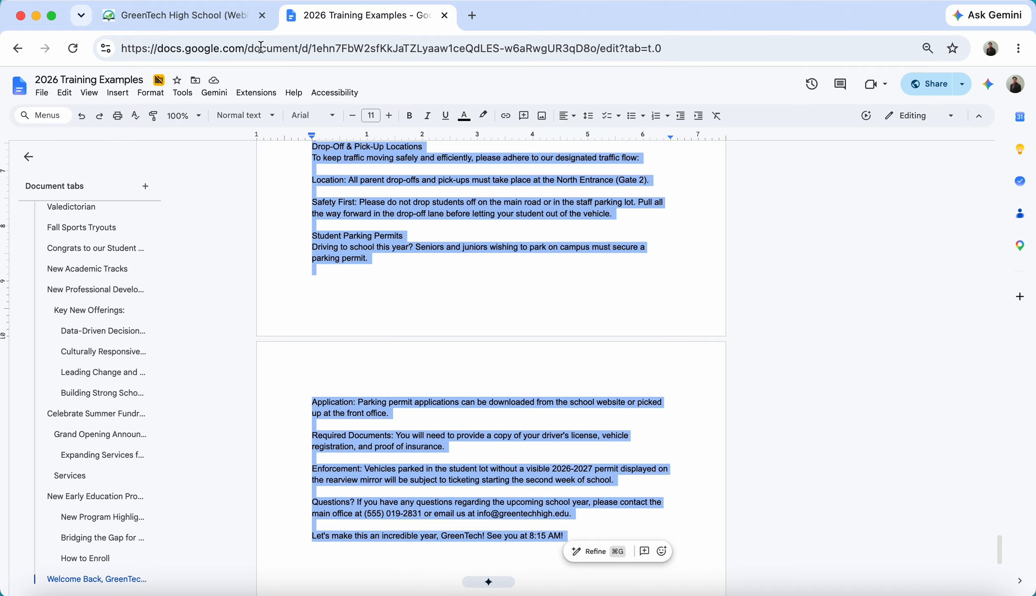
click(212, 13)
click(374, 317)
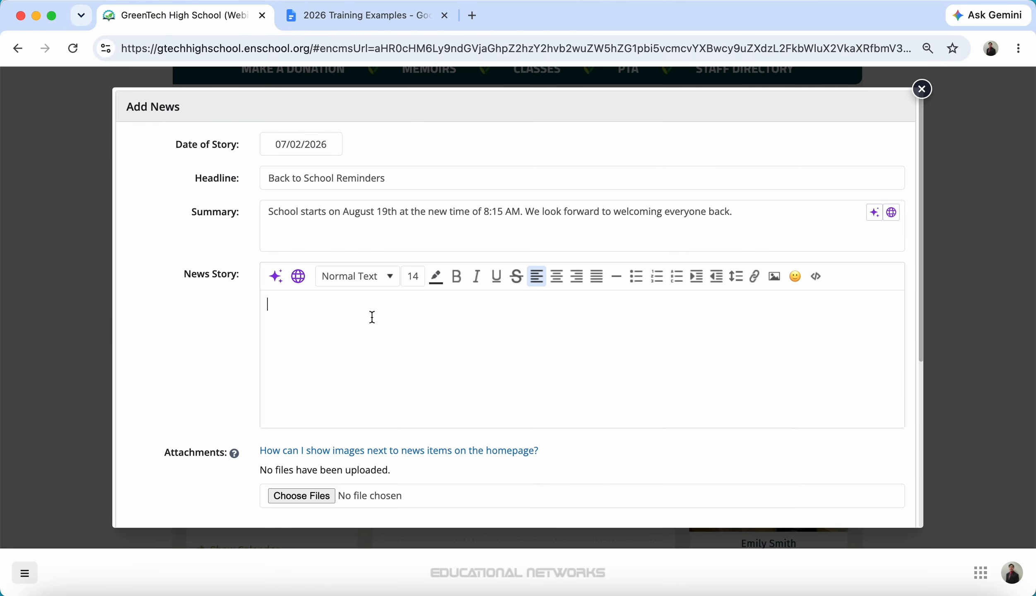
Step: Paste the copied back-to-school story into the News Story body
key(super+v)
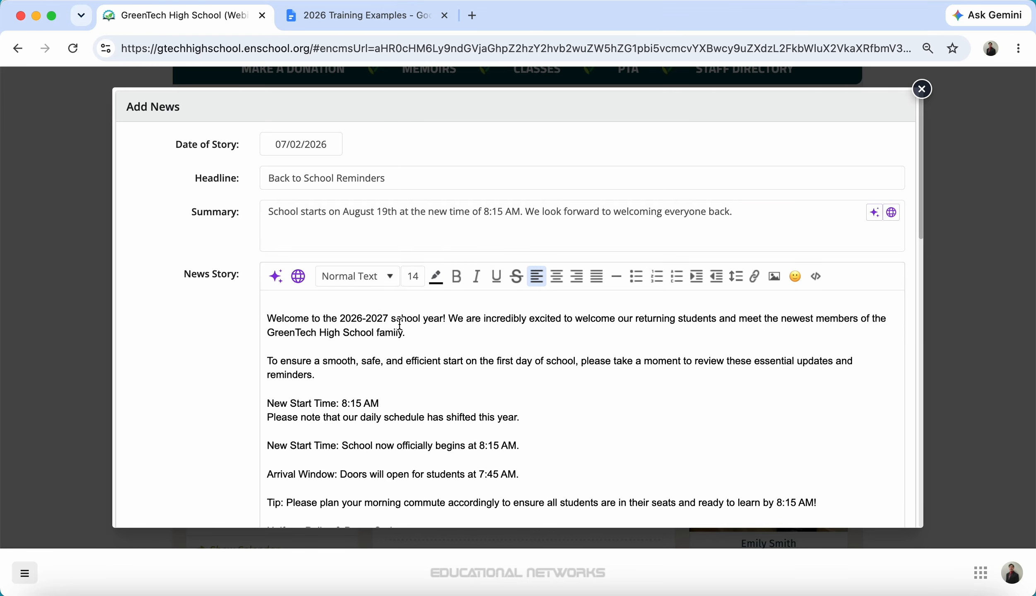
click(269, 318)
Step: Put 'Welcome to the 2026-2027 school year!' on its own line as Heading 1, size 30
click(448, 319)
key(Return)
key(Return)
drag(449, 319, 260, 319)
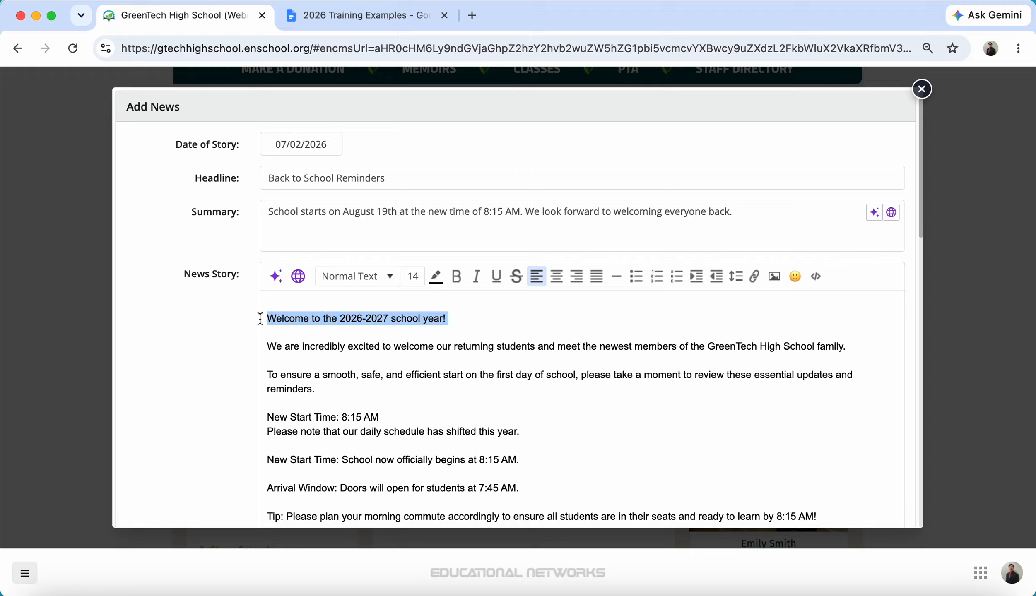
click(362, 285)
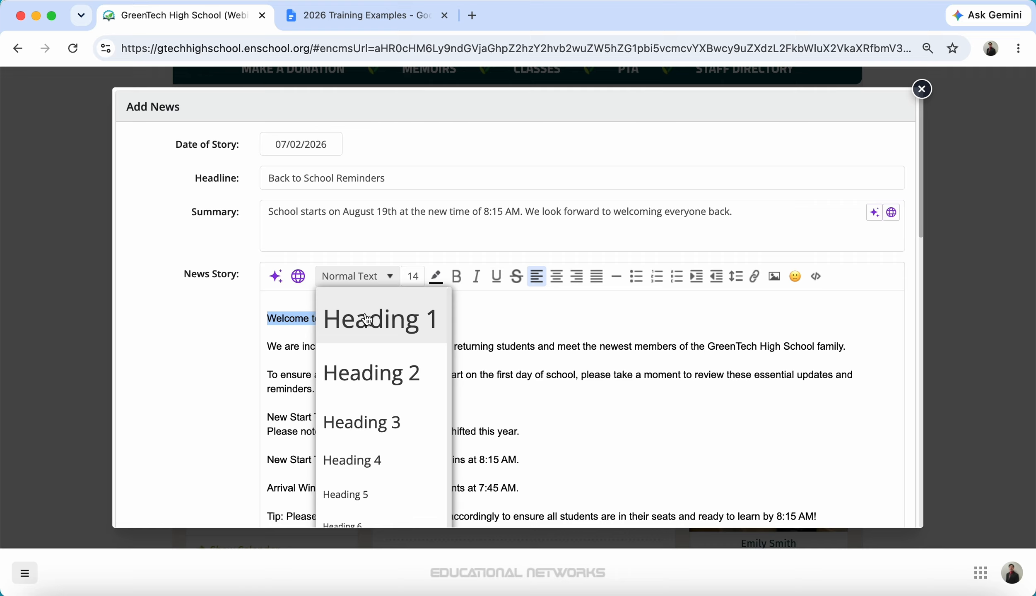
click(369, 319)
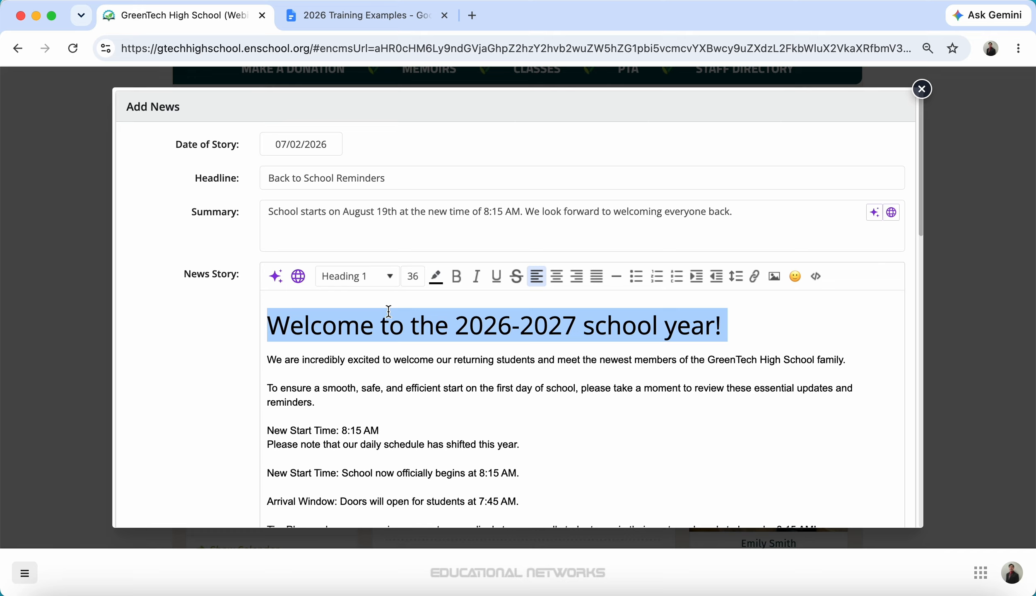
click(417, 277)
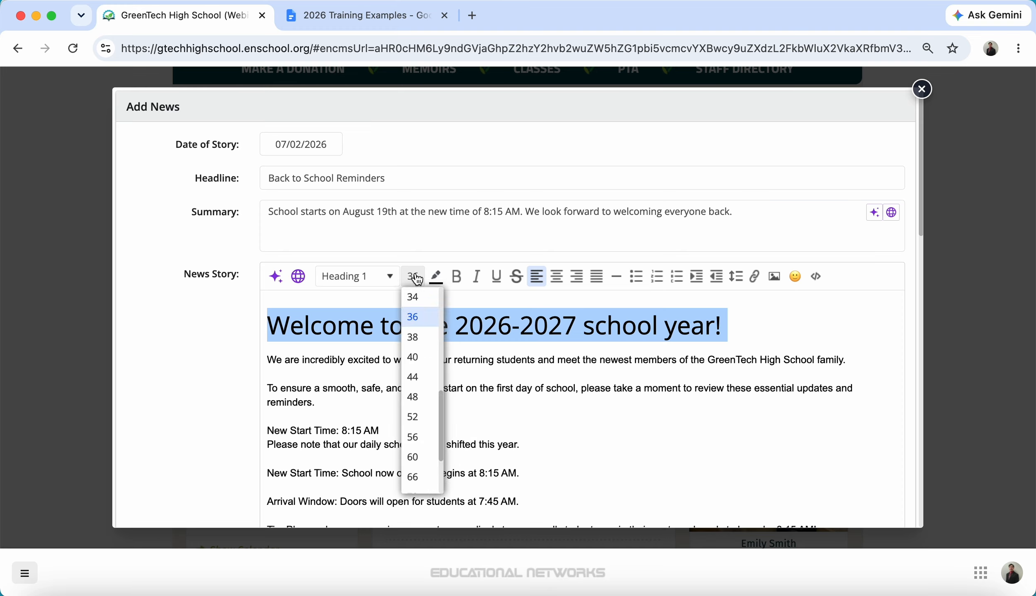
scroll(445, 393, up, 2)
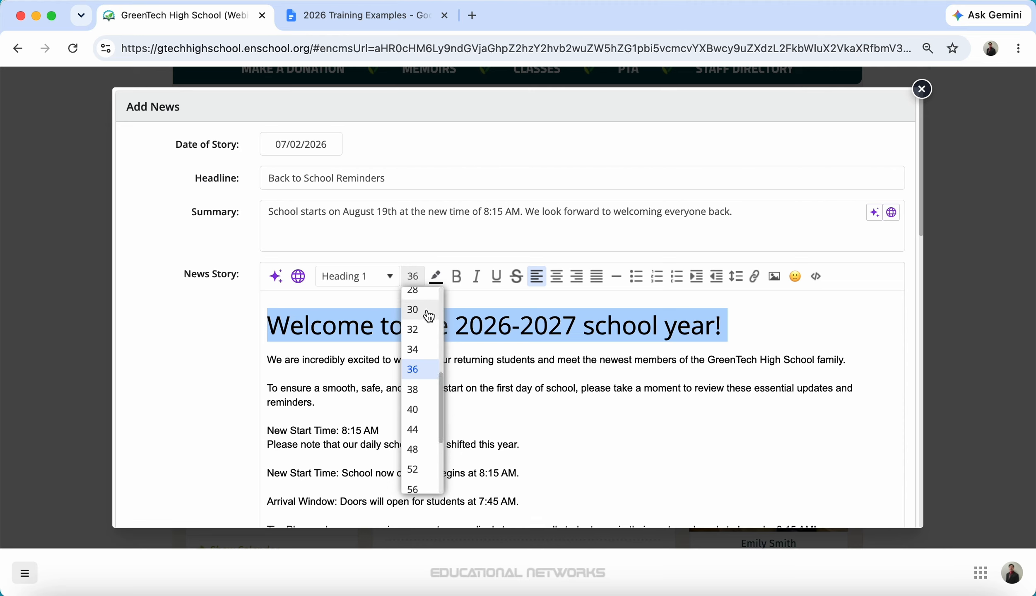
click(426, 311)
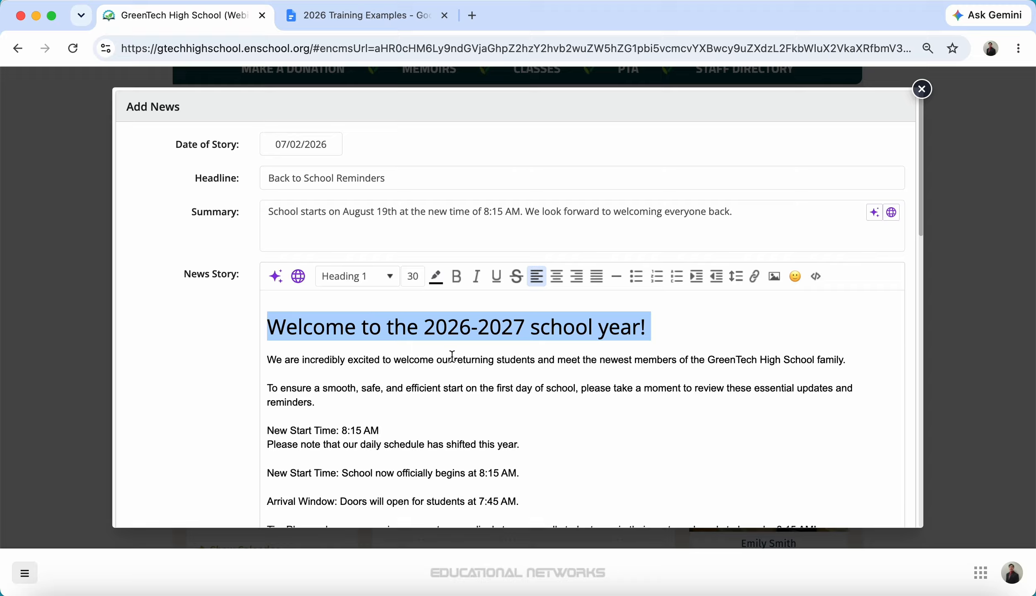
click(451, 405)
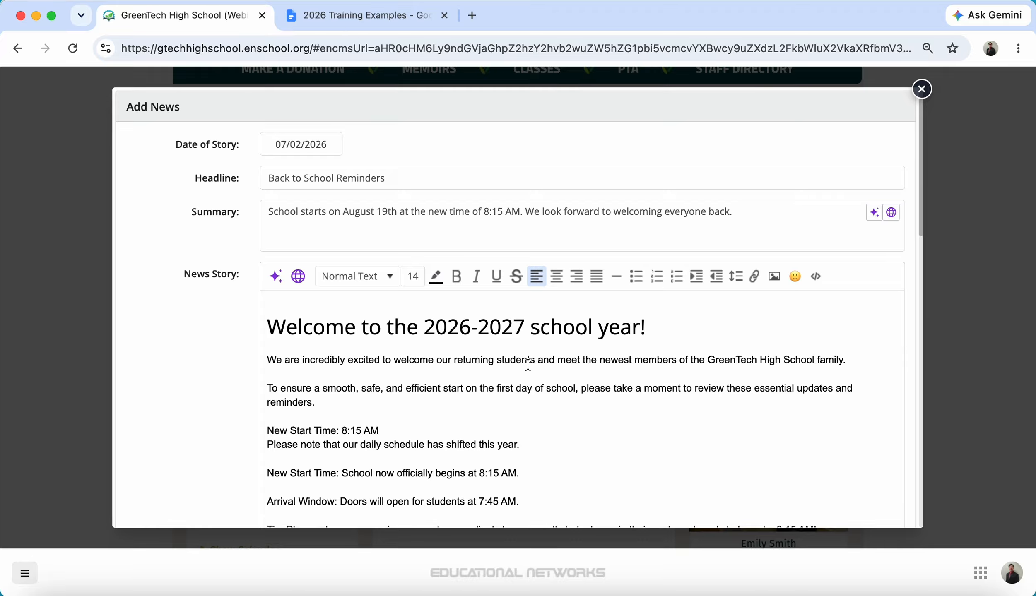
Step: Break after 'New Start Time: 8:15 AM' and format that line as Heading 2, size 28
scroll(312, 322, down, 5)
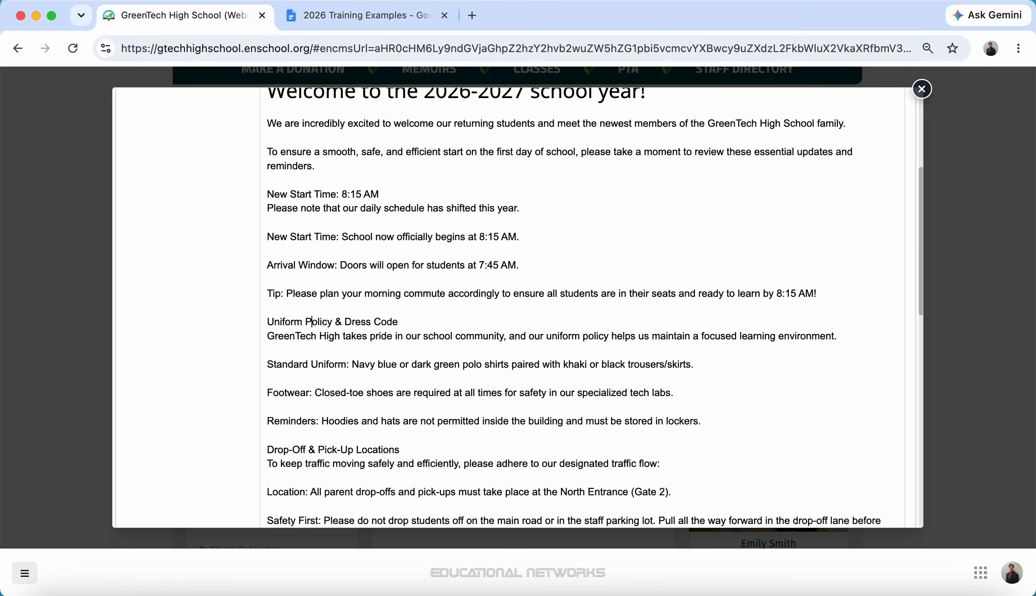
key(Up)
key(Up)
click(404, 190)
key(Return)
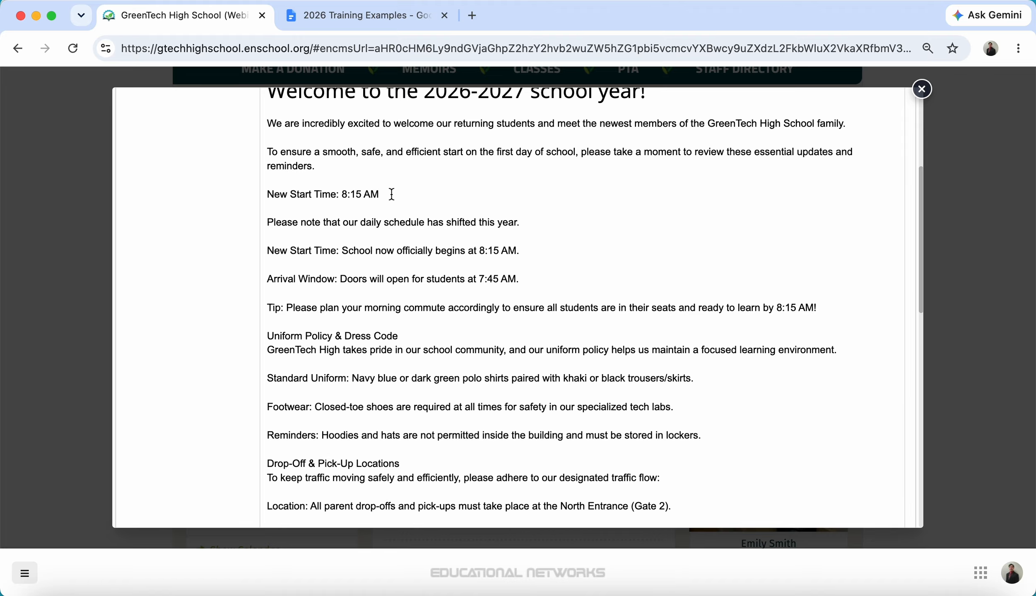
drag(379, 195, 265, 196)
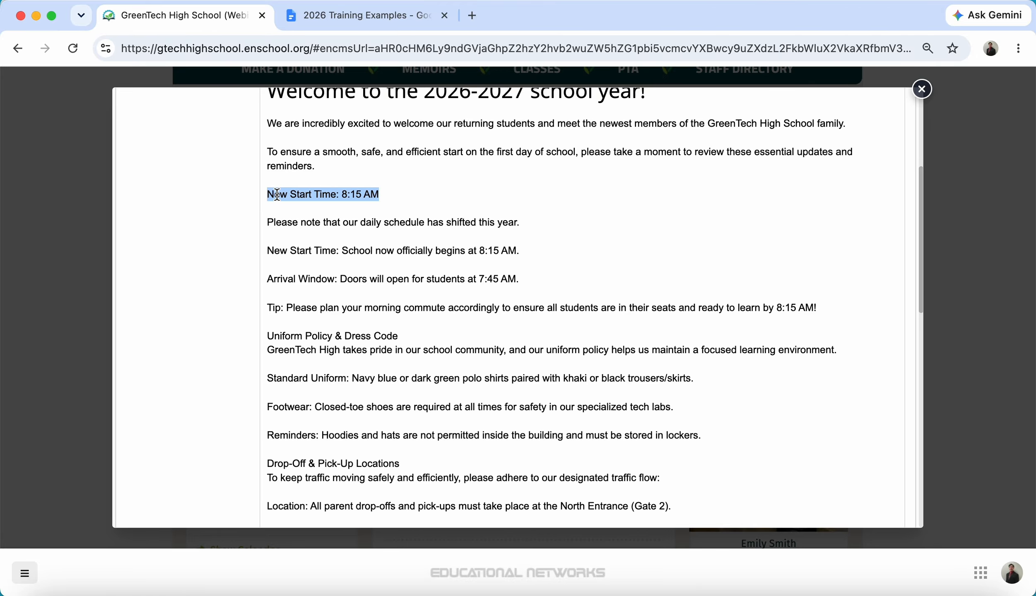
drag(918, 229, 916, 177)
click(368, 208)
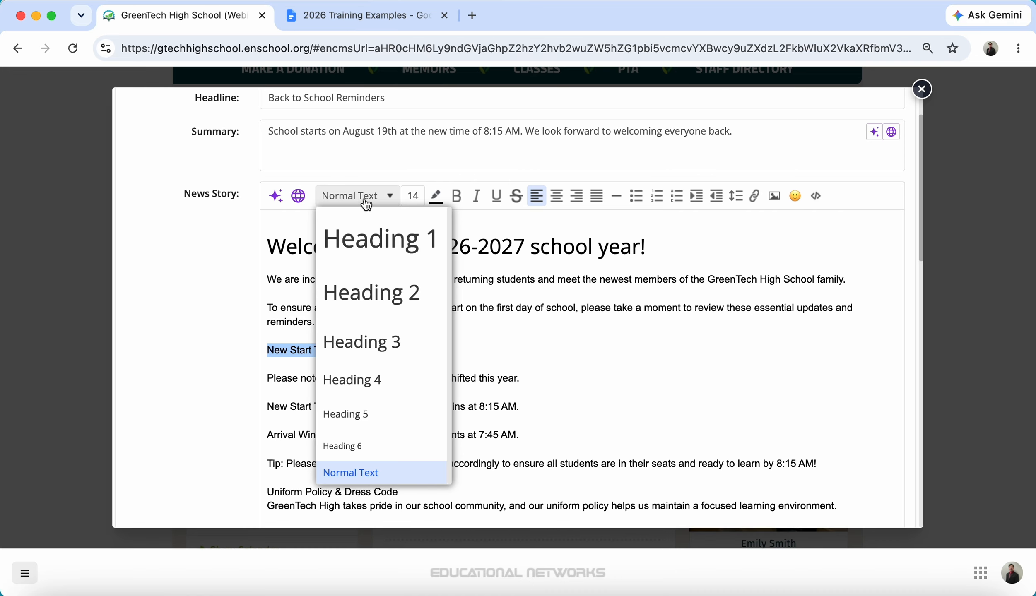
click(372, 290)
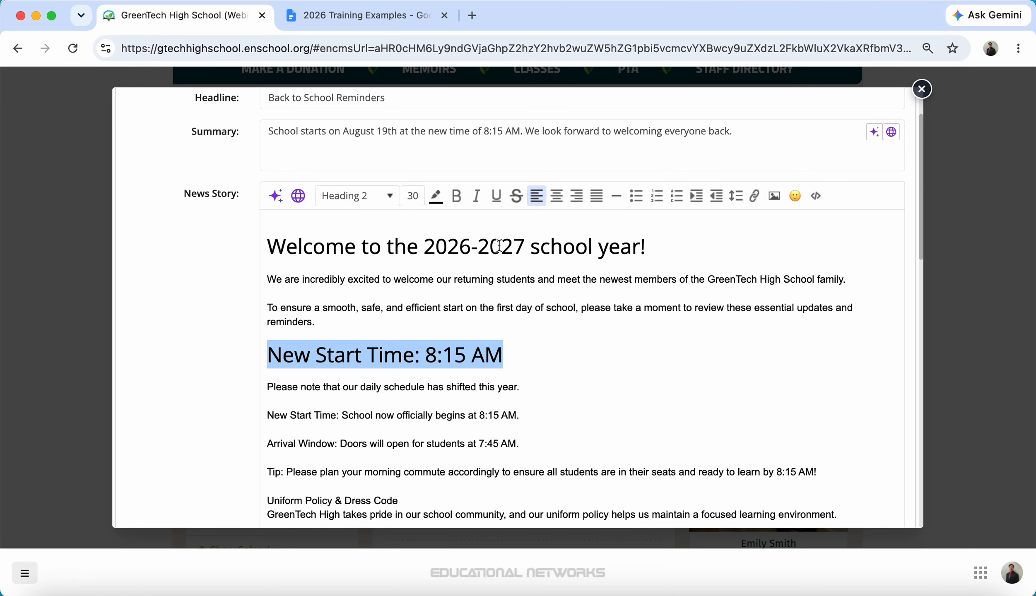
click(412, 196)
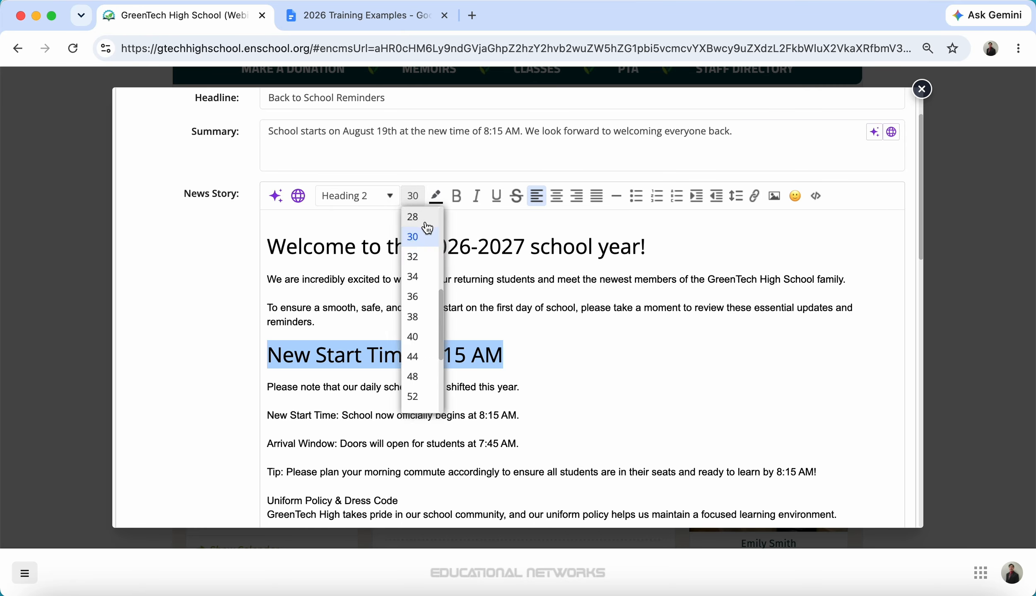
click(415, 218)
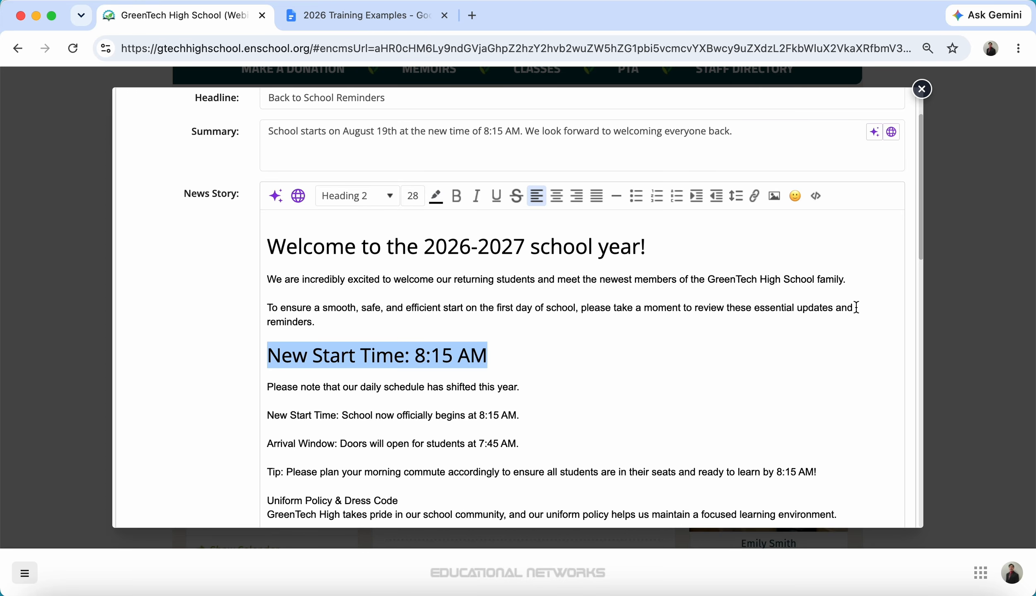
drag(922, 244, 938, 315)
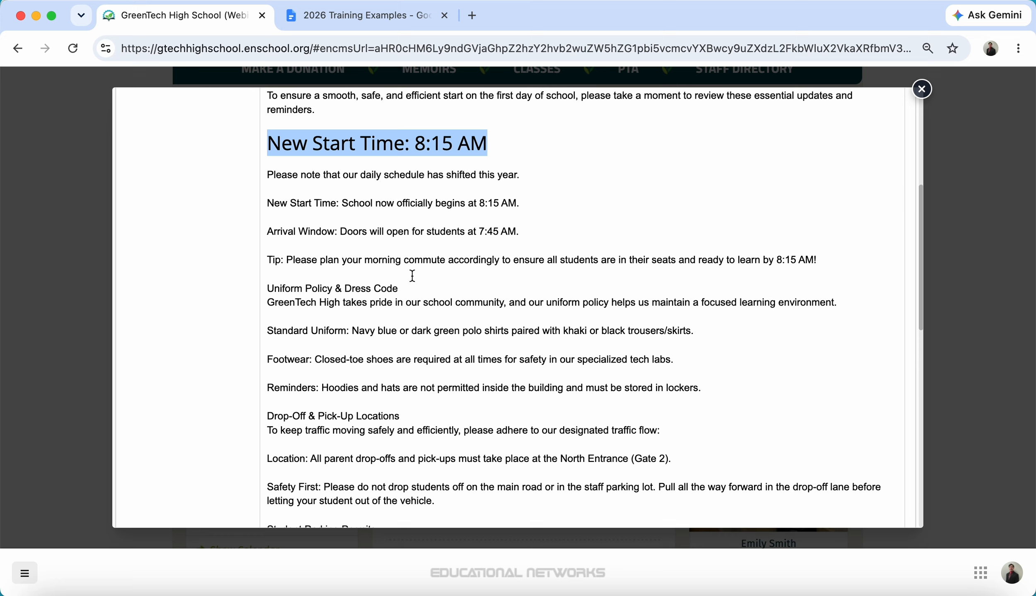
Step: Add a blank line below 'Uniform Policy & Dress Code' and make it Heading 2, size 28
click(403, 289)
key(Return)
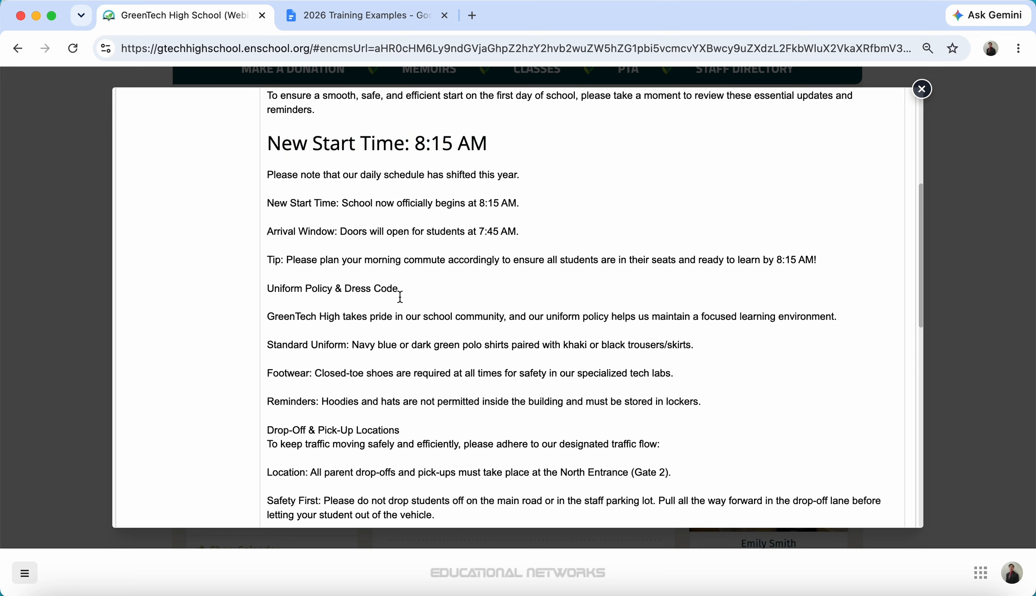
drag(398, 289, 265, 289)
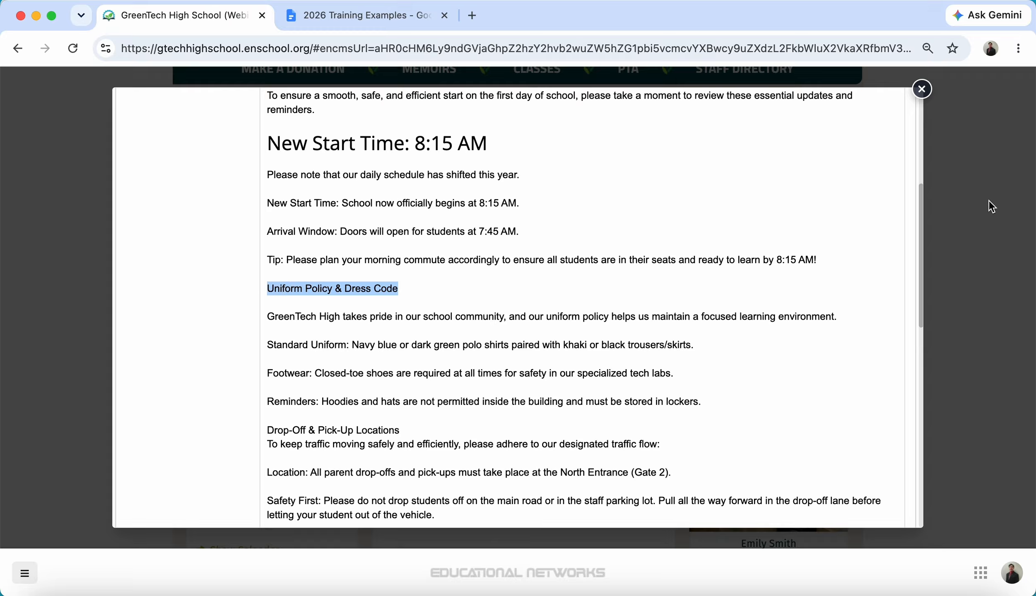
click(917, 243)
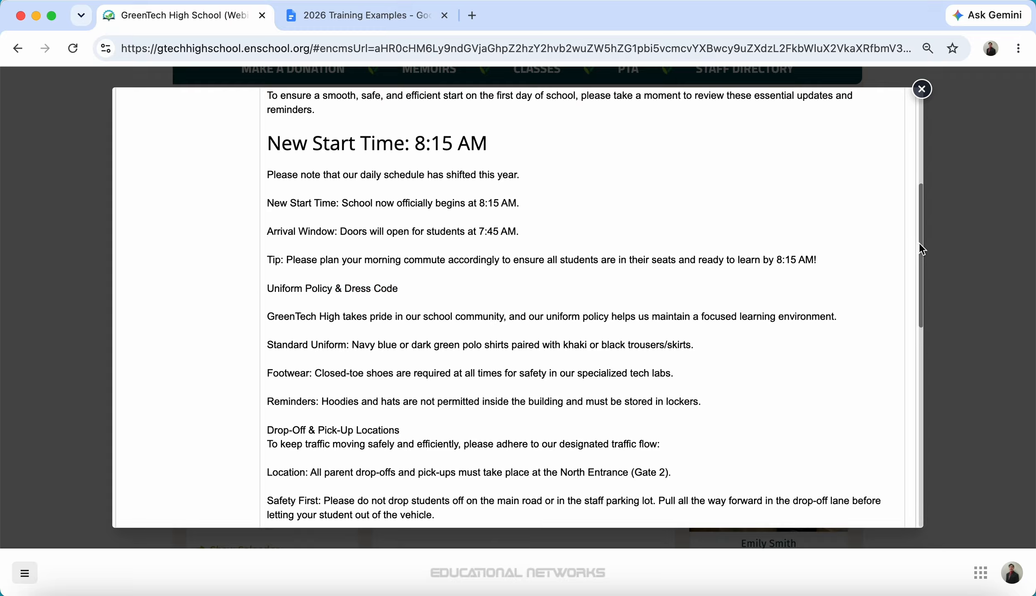
drag(396, 290, 268, 290)
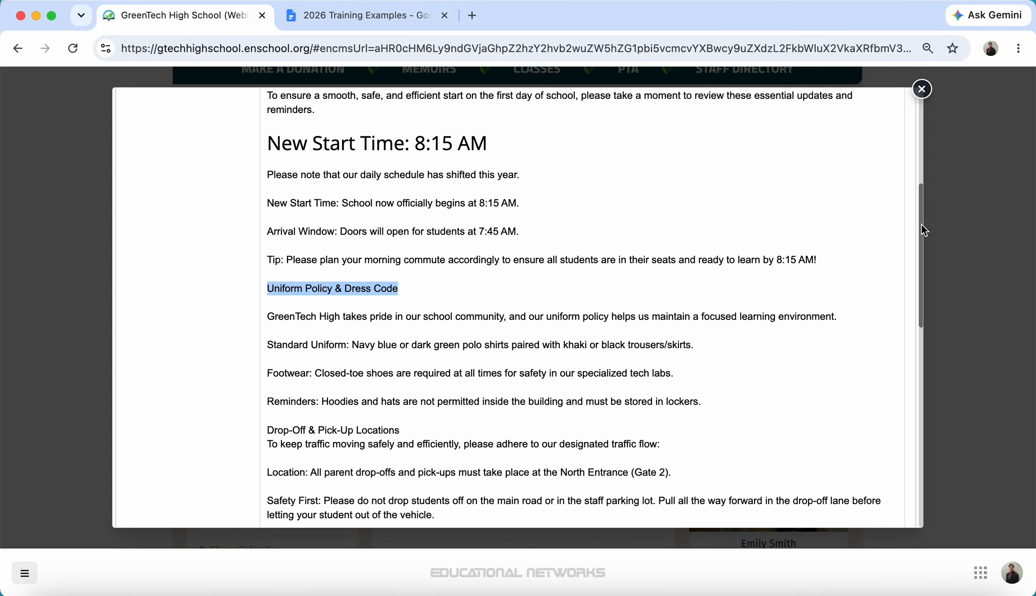
drag(921, 224, 909, 158)
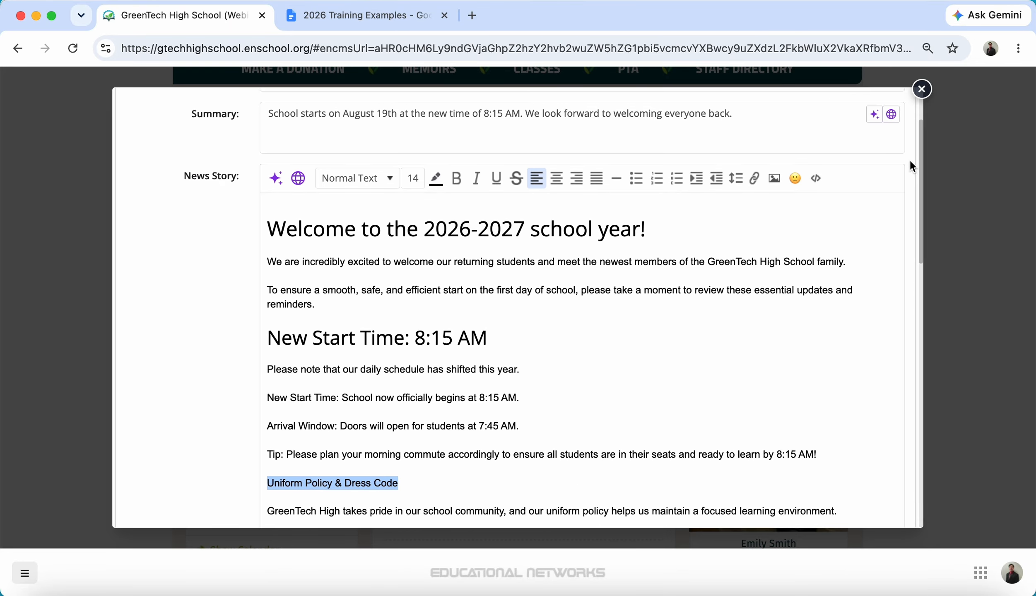
click(364, 189)
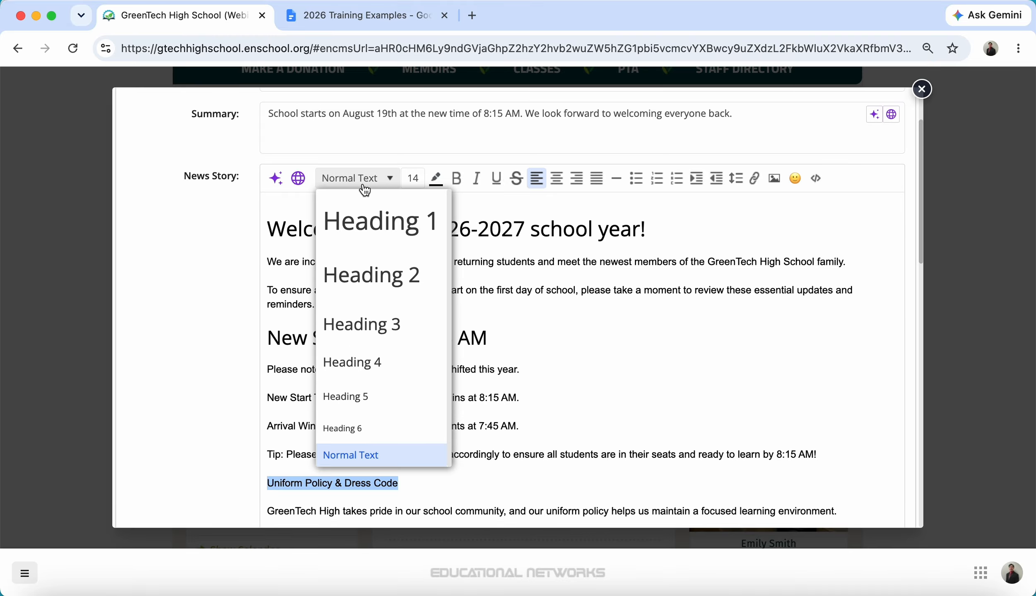
click(369, 275)
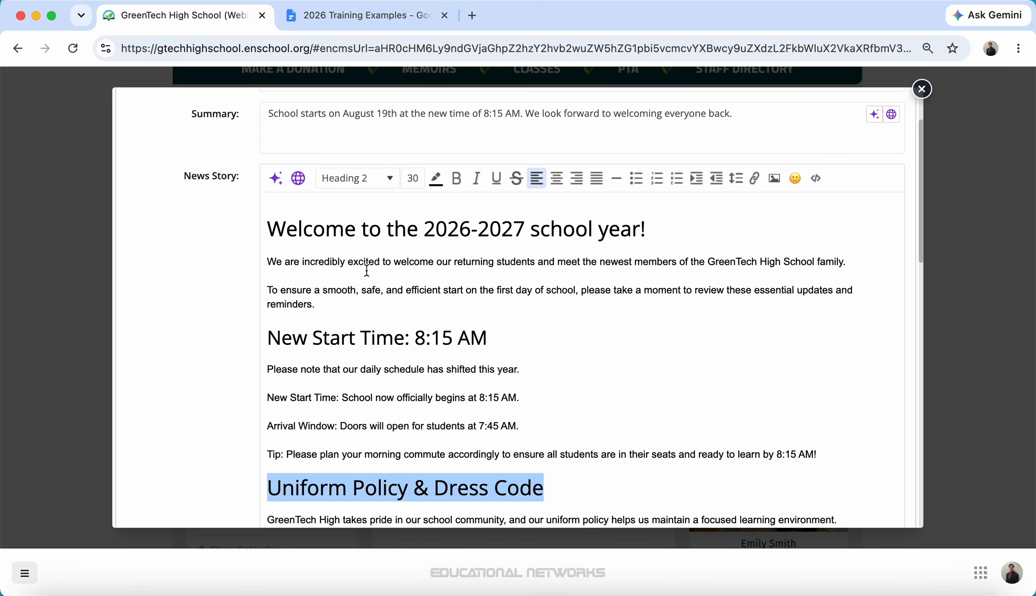
click(413, 179)
click(413, 201)
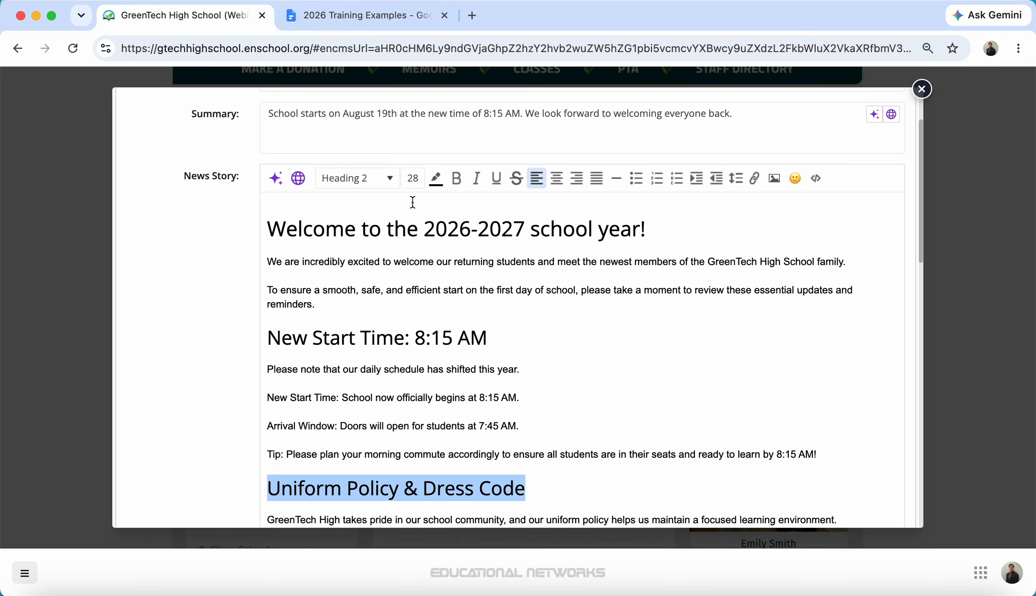
click(564, 396)
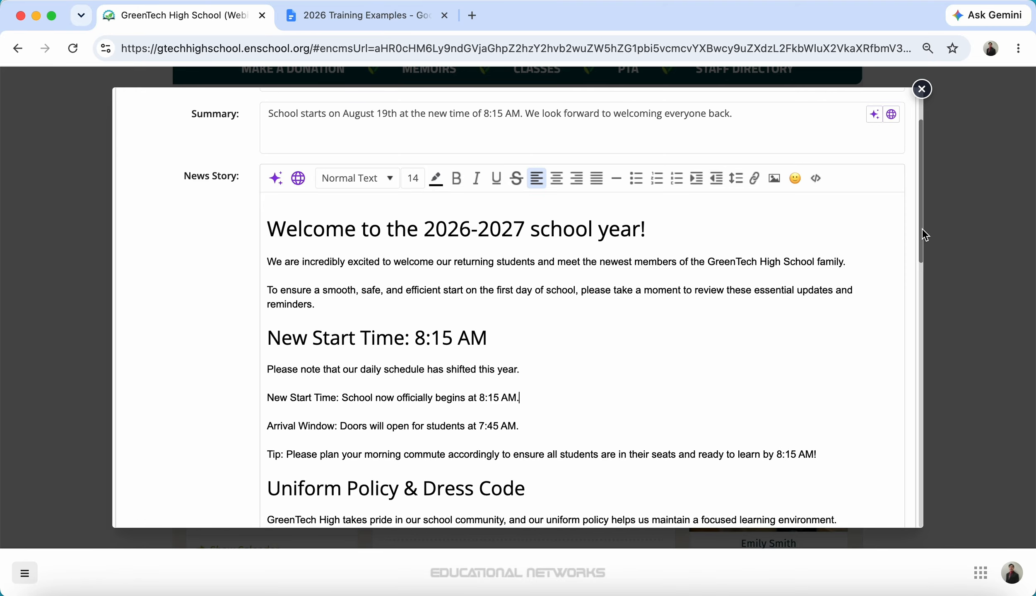
drag(923, 229, 912, 476)
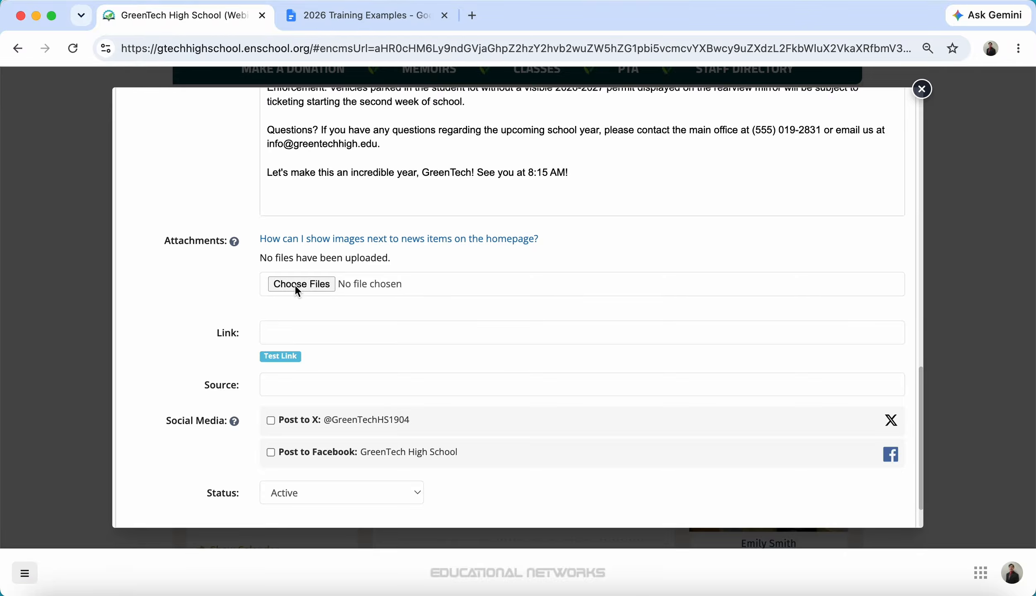
Step: Open the Choose Files picker under the news item's Attachments
click(329, 282)
Step: Browse to Documents > Photos in Icons view and select the graduation group photo
click(617, 89)
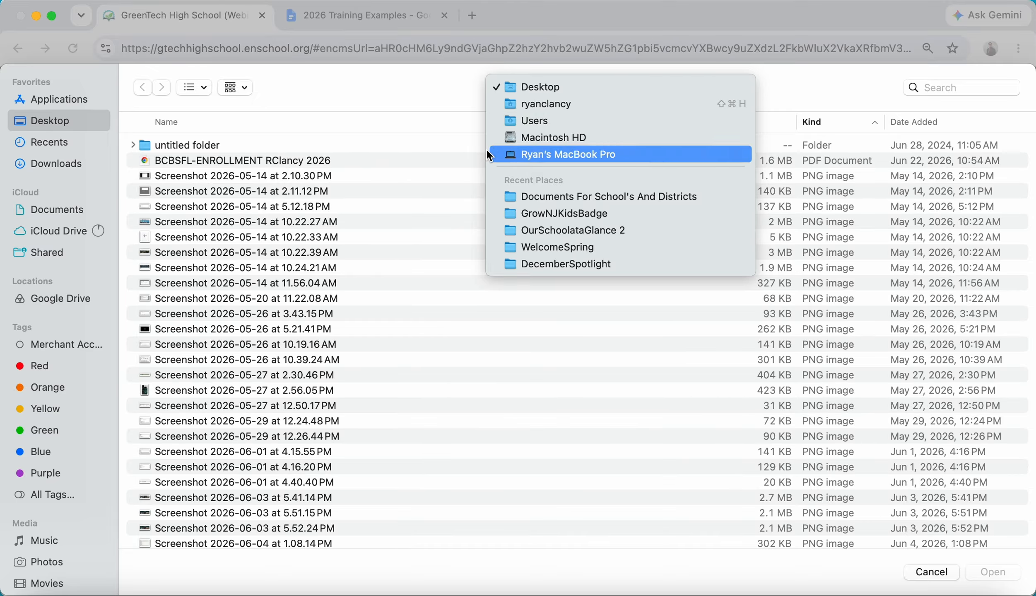
click(58, 216)
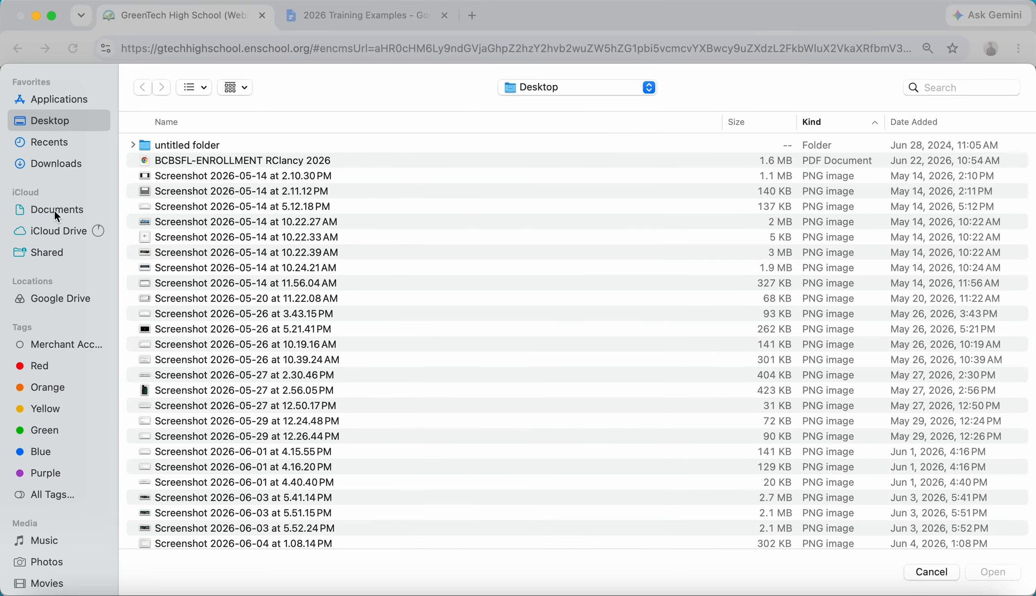
click(56, 212)
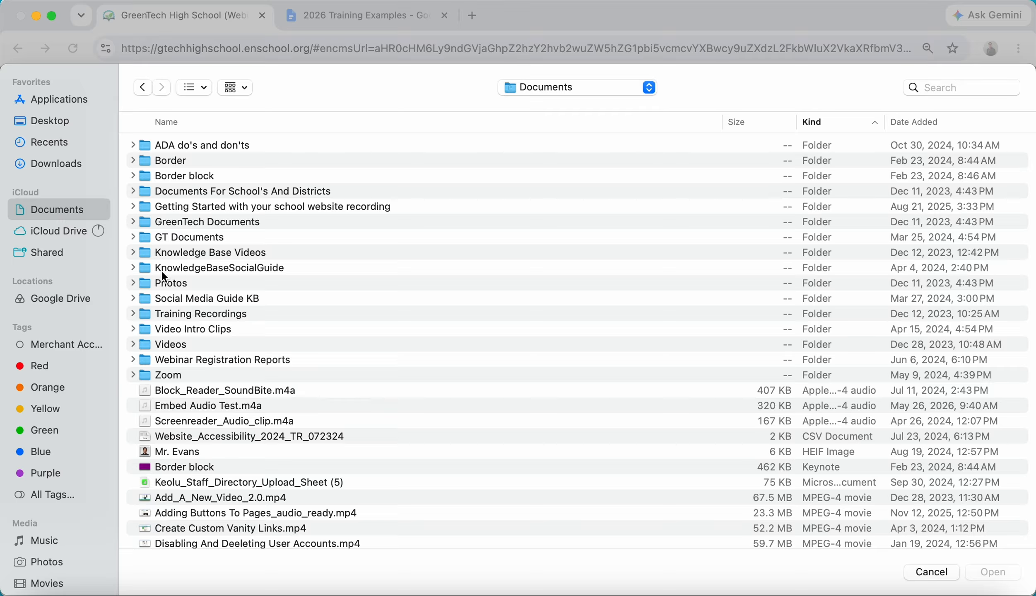
click(165, 284)
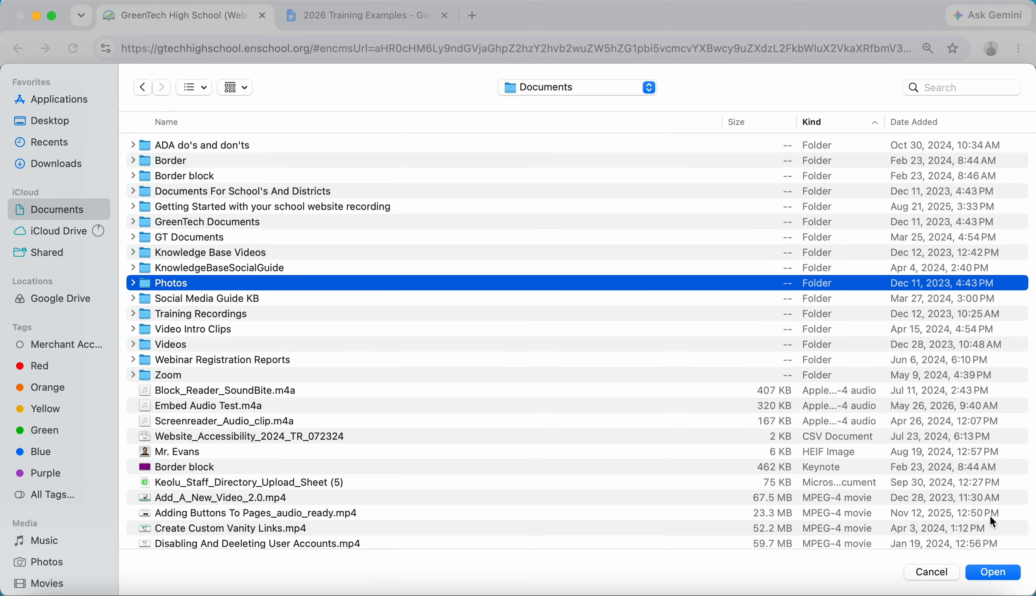
click(998, 574)
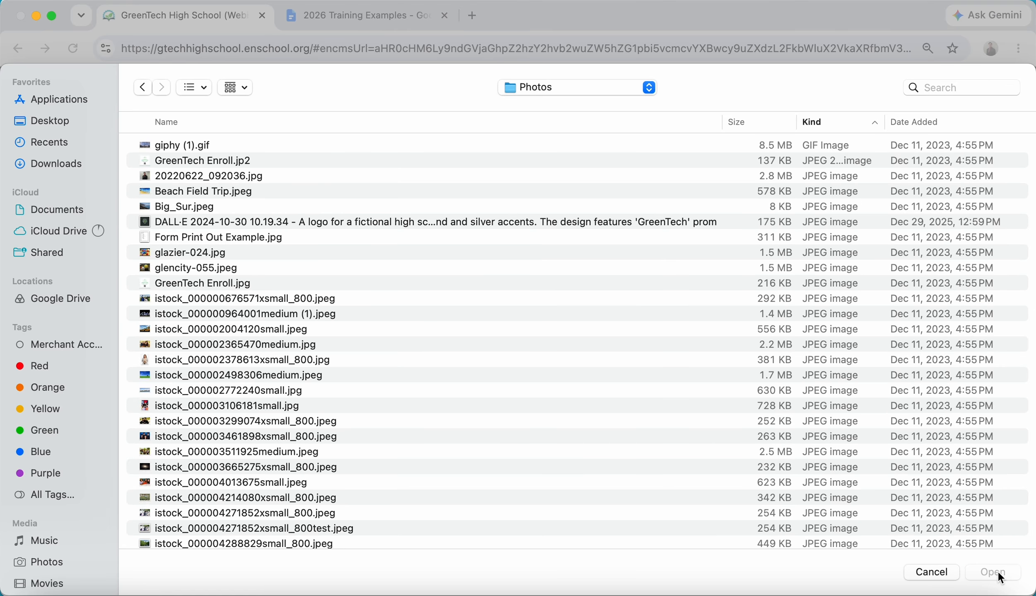
click(199, 87)
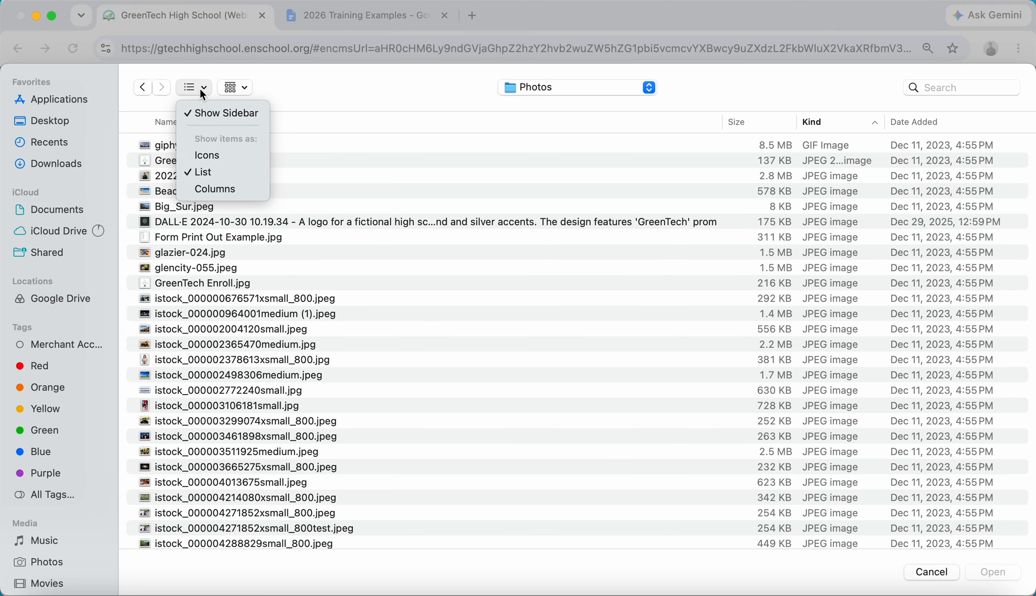
click(207, 159)
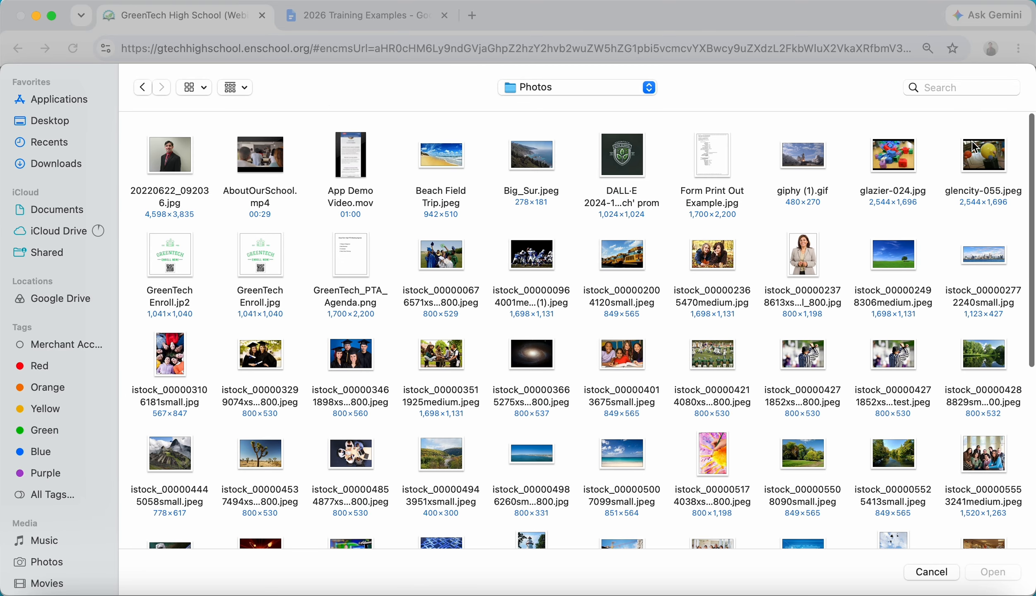
scroll(1033, 148, down, 10)
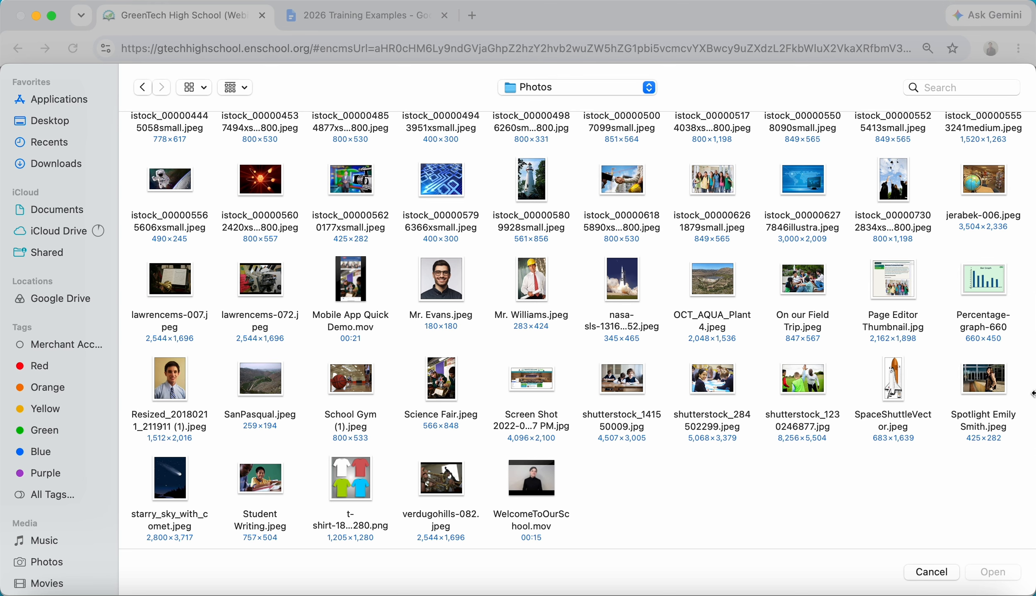
key(Up)
key(Up)
key(Up)
key(Up)
key(Up)
key(Up)
key(Up)
key(Up)
key(Up)
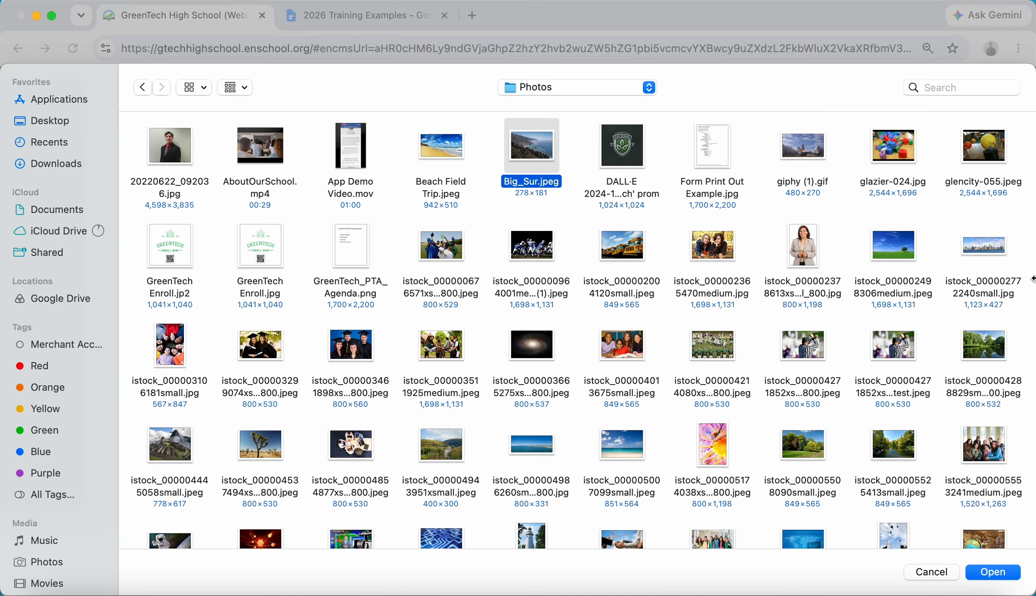
click(344, 347)
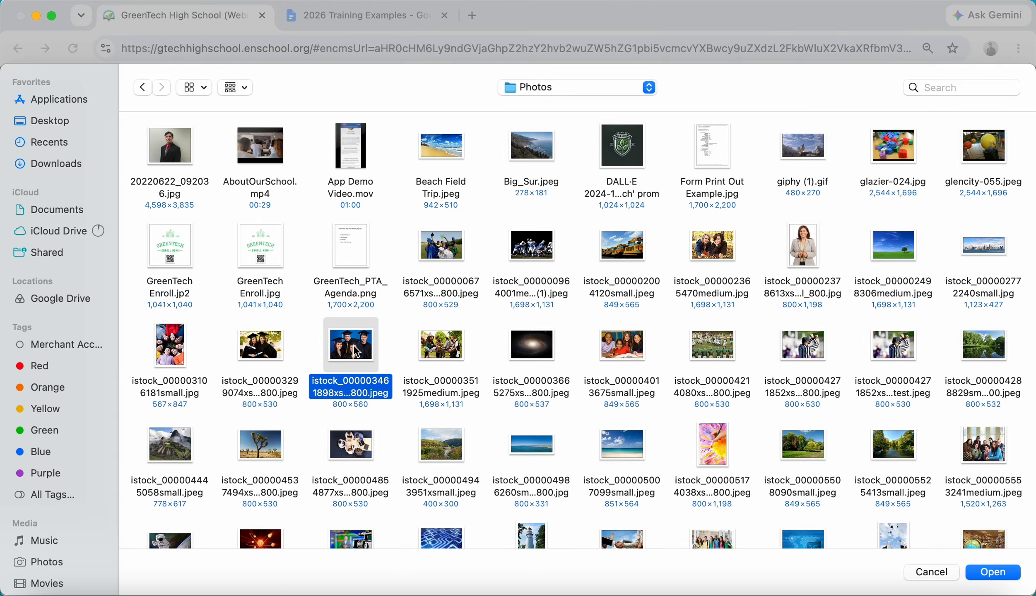
Step: Upload the graduation photo and open it in the attachment's image editor
click(994, 573)
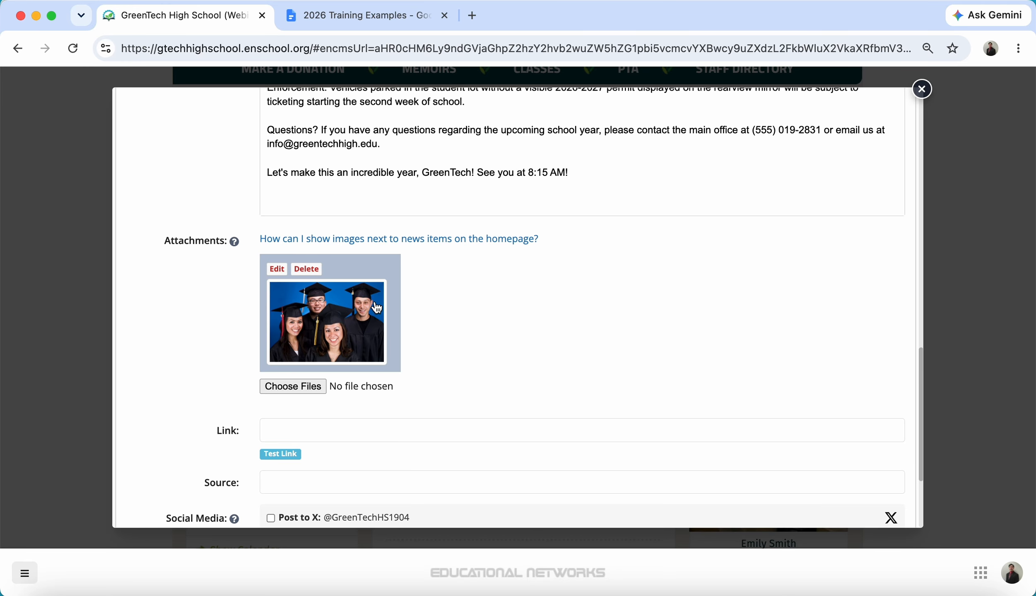
click(277, 272)
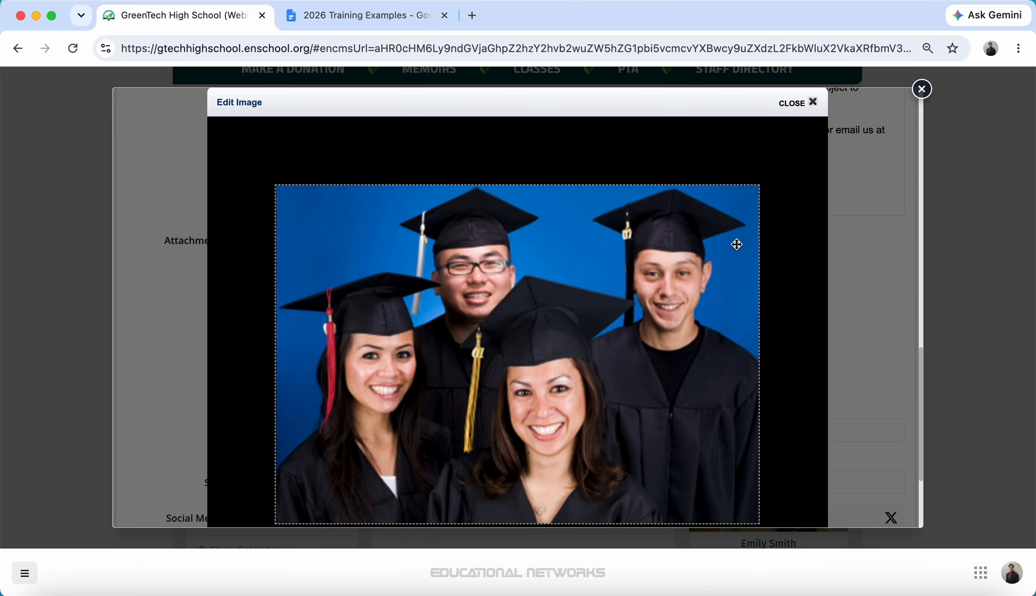
scroll(739, 246, down, 5)
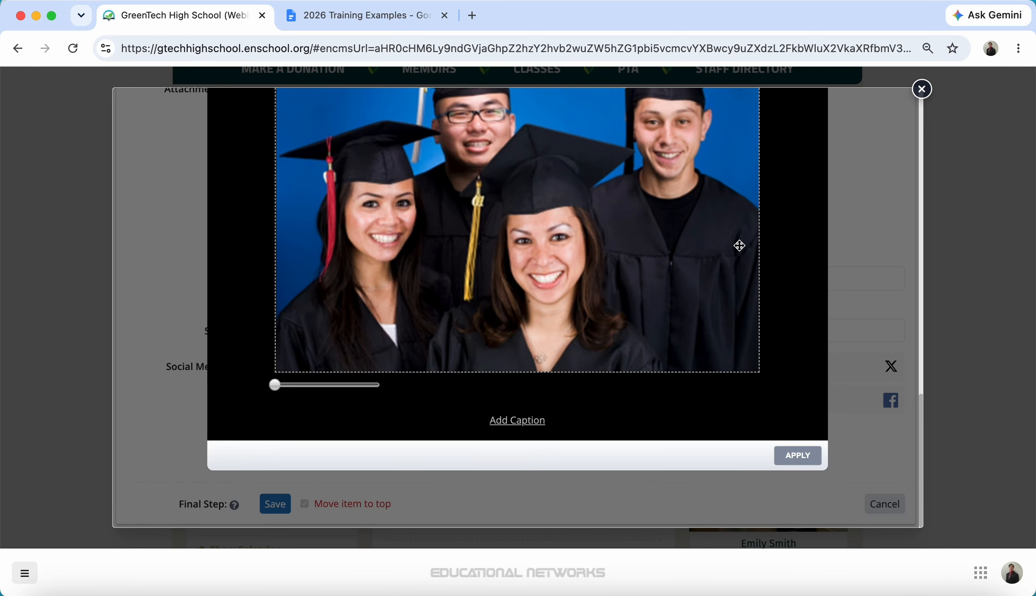
Step: Caption the photo 'GreenTech High's 2026 Graduating Class Leaders' and apply it to the attachment
click(521, 421)
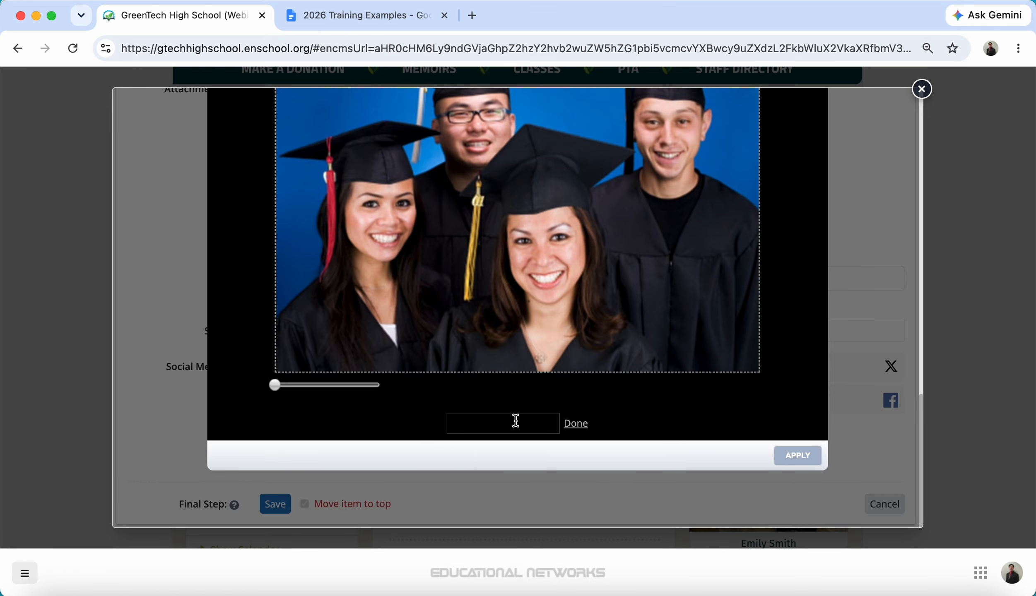
click(513, 423)
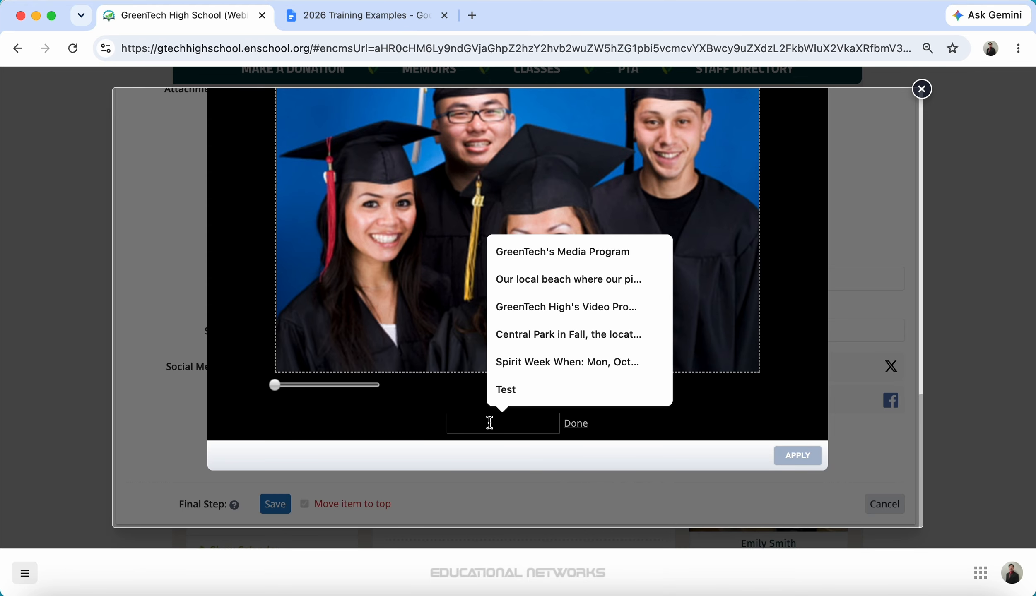
text(GreenT)
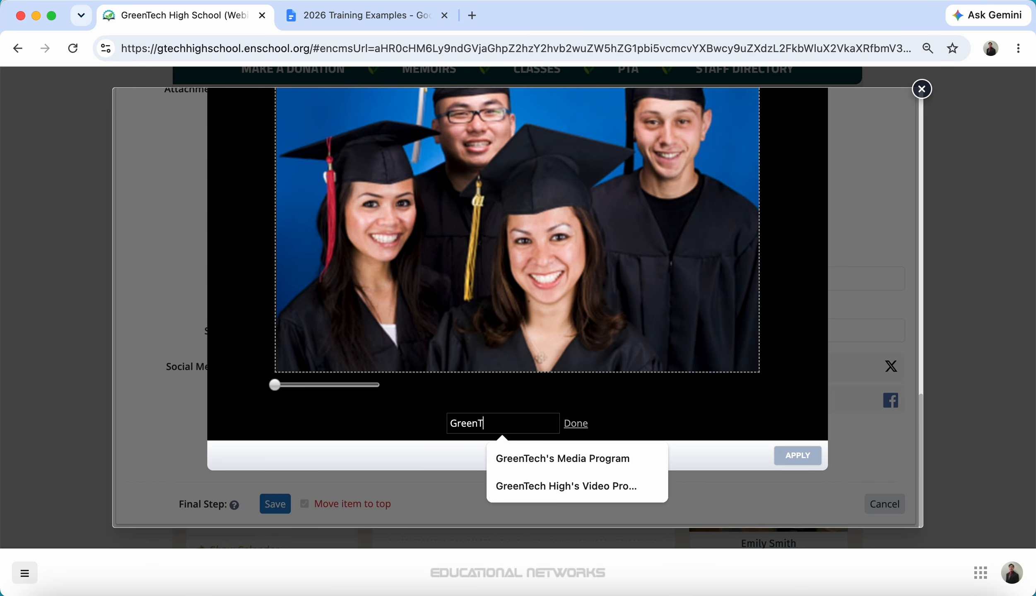
text(ech Hig)
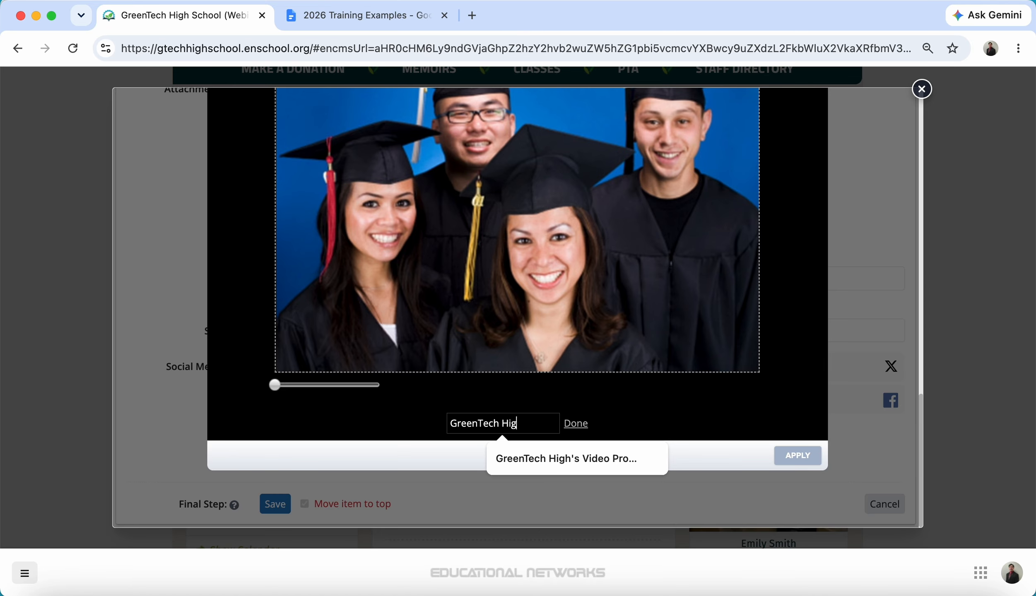
text(h's 202)
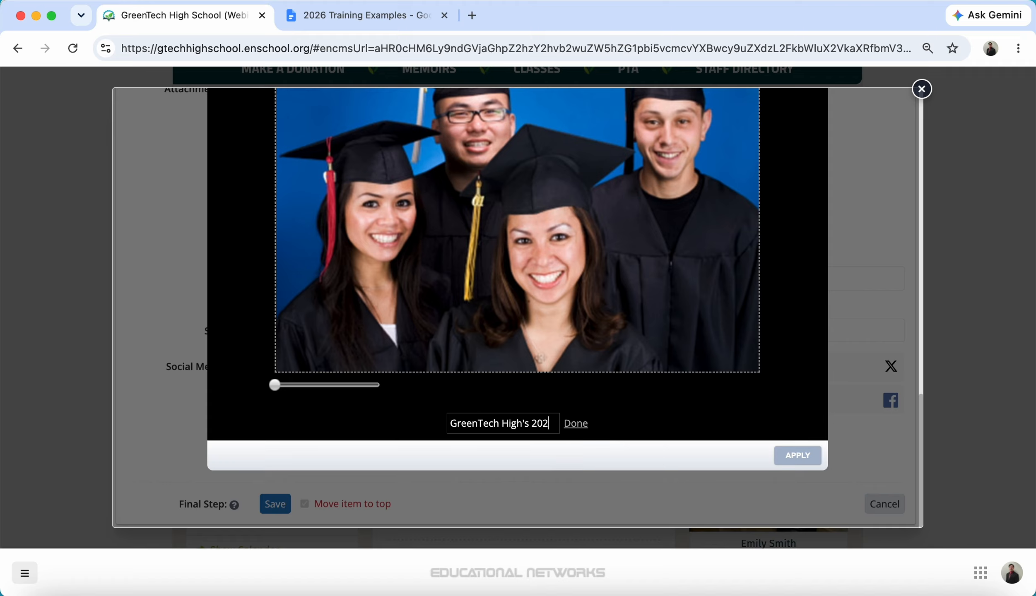
text(6 Graduating)
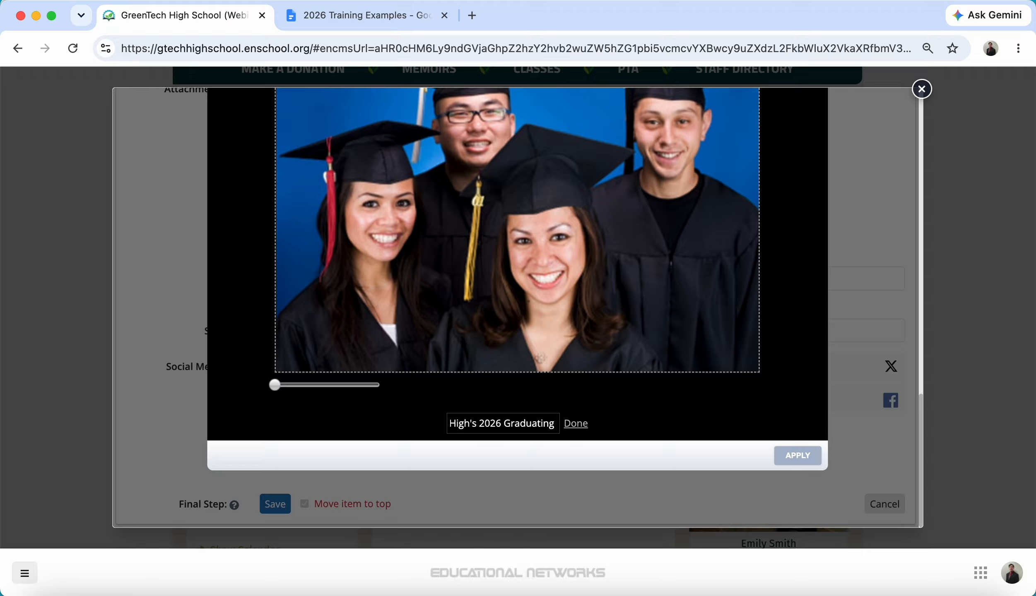
text( Class Le)
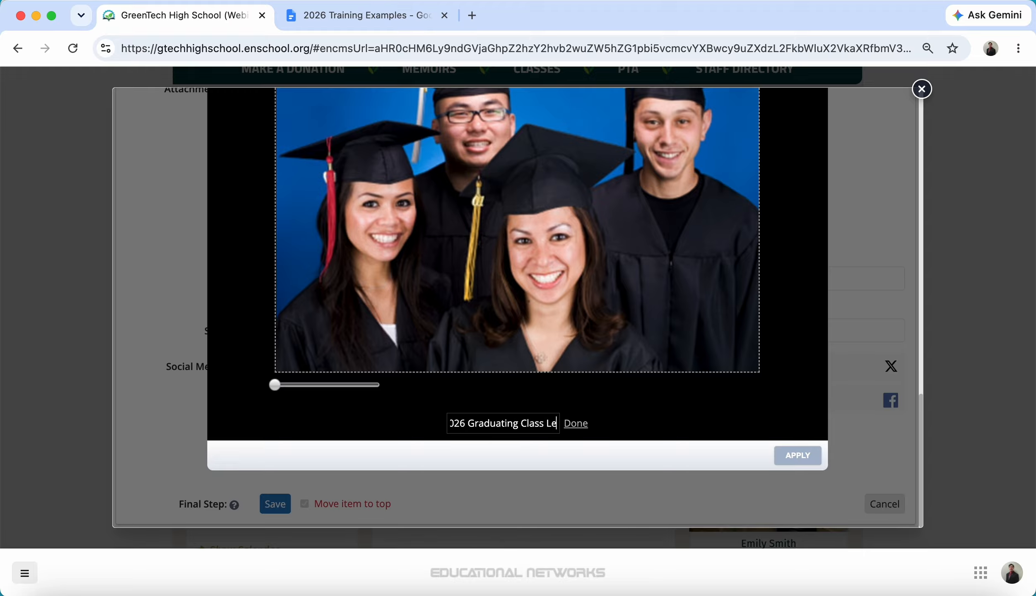
text(aders)
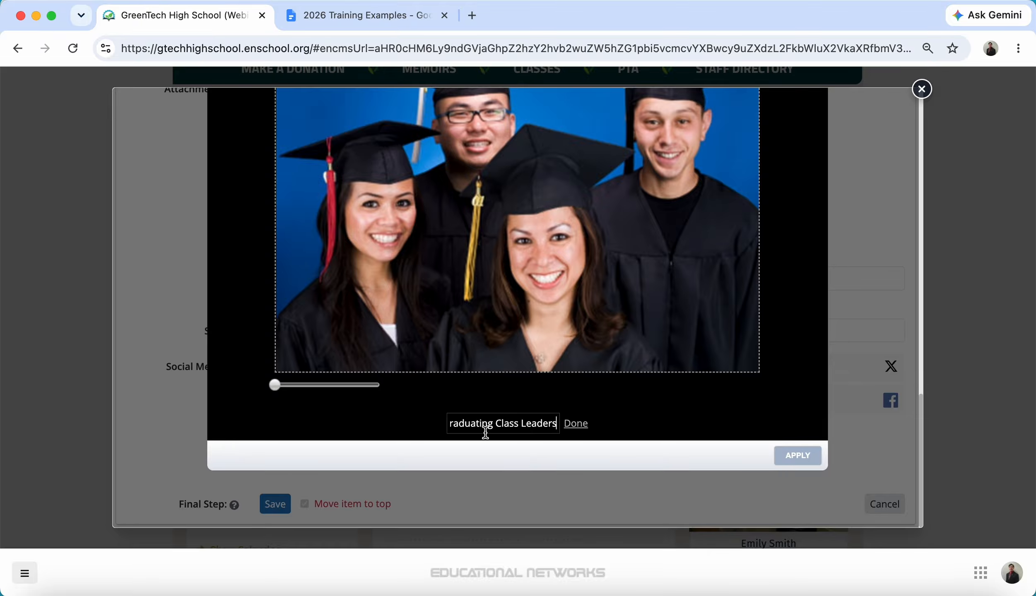
click(576, 424)
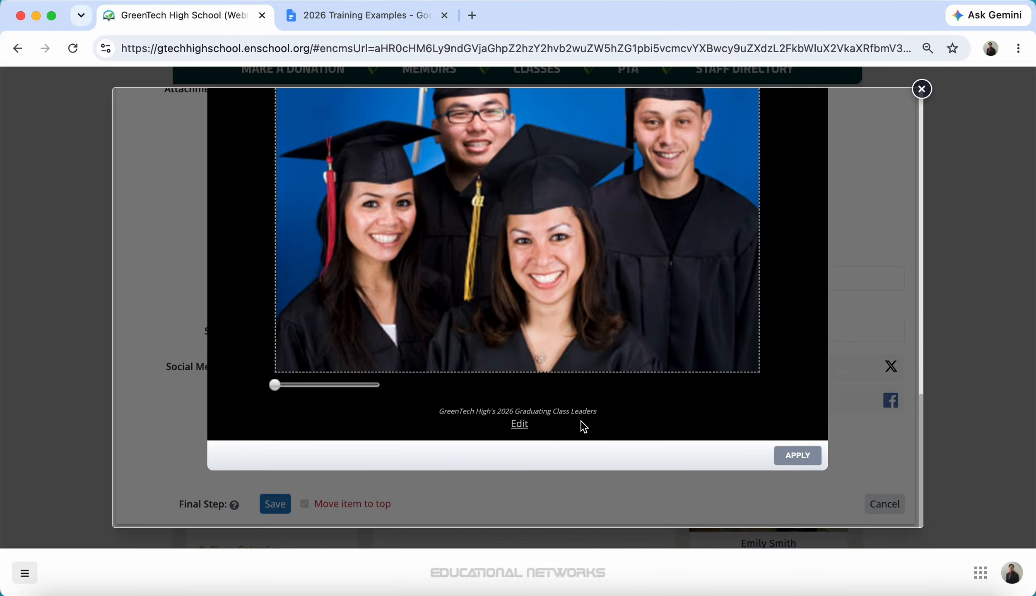
click(798, 455)
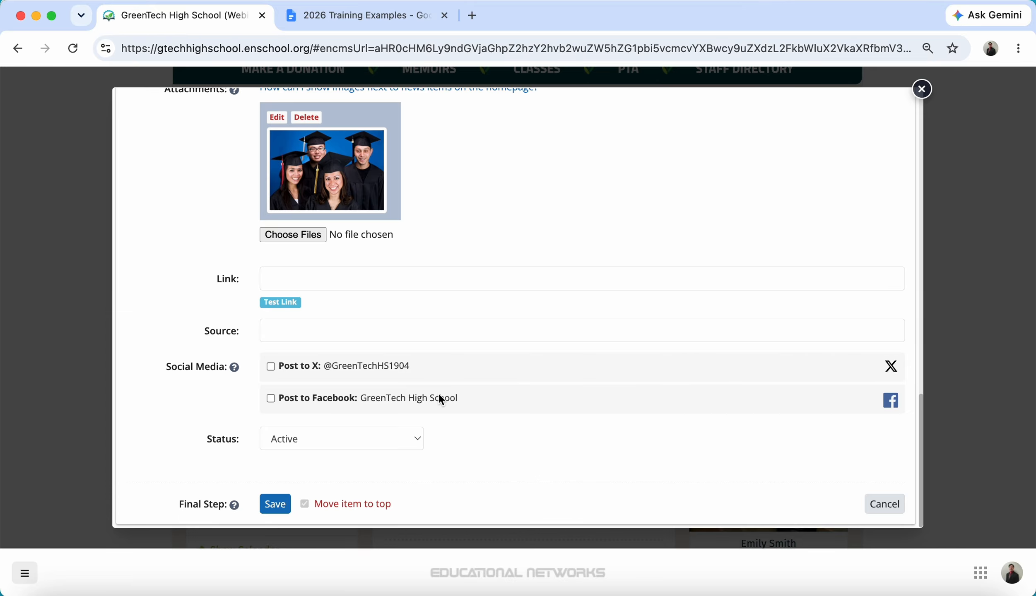
Step: Turn on posting to X and Facebook with the graduation photo, then save the news item
click(271, 367)
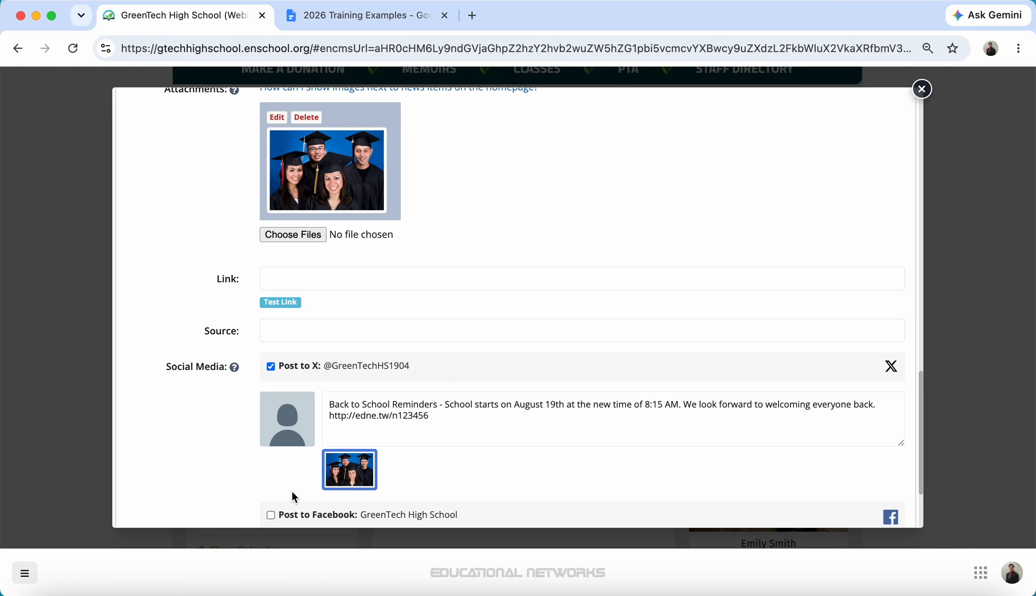
scroll(920, 424, down, 3)
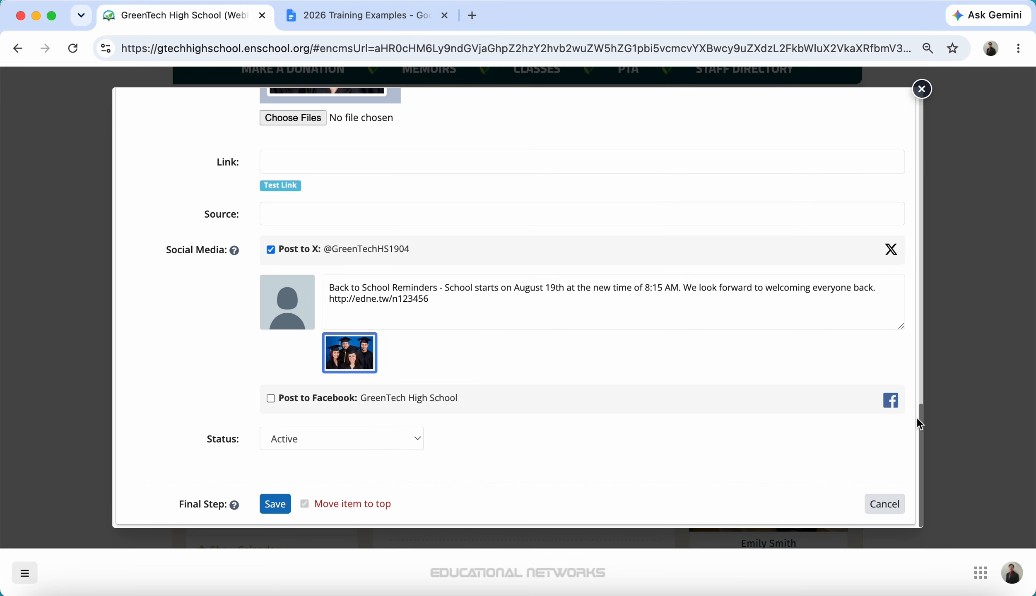
click(271, 398)
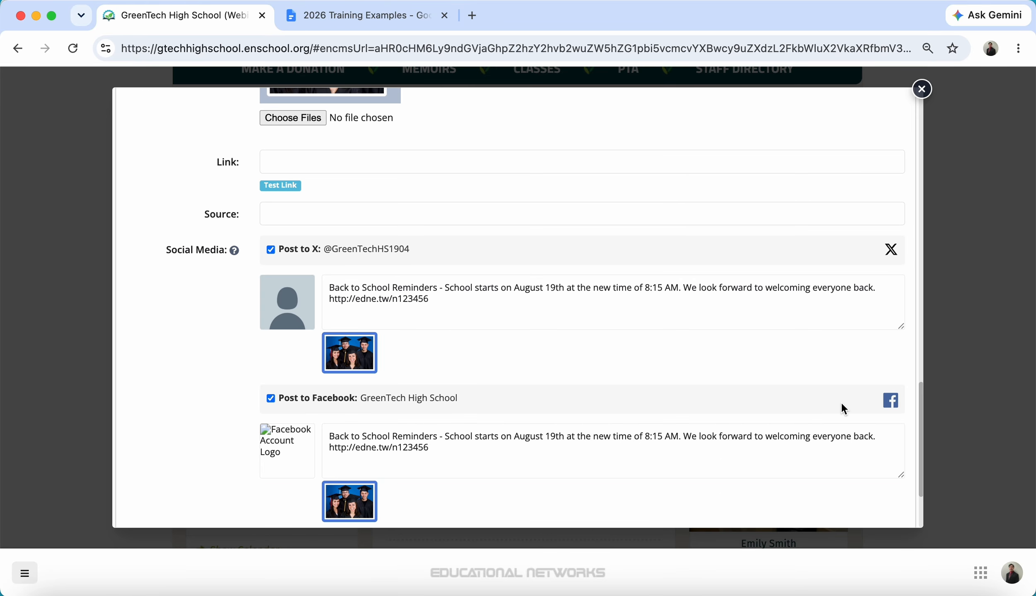
scroll(923, 419, down, 3)
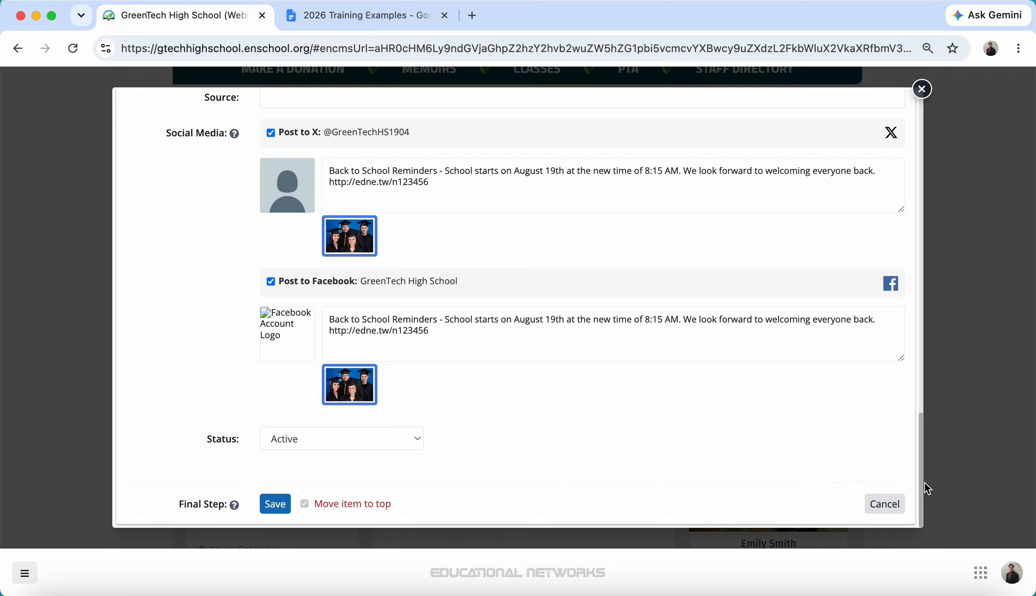
click(279, 508)
Step: Confirm the social media prompt, close the Add News panel and reload the homepage
click(647, 241)
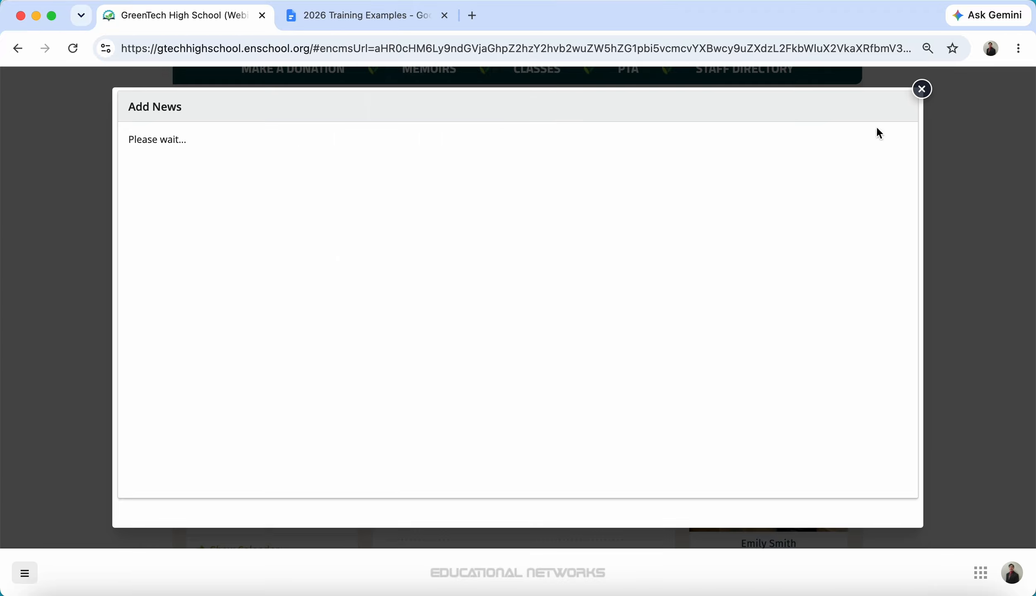
click(923, 89)
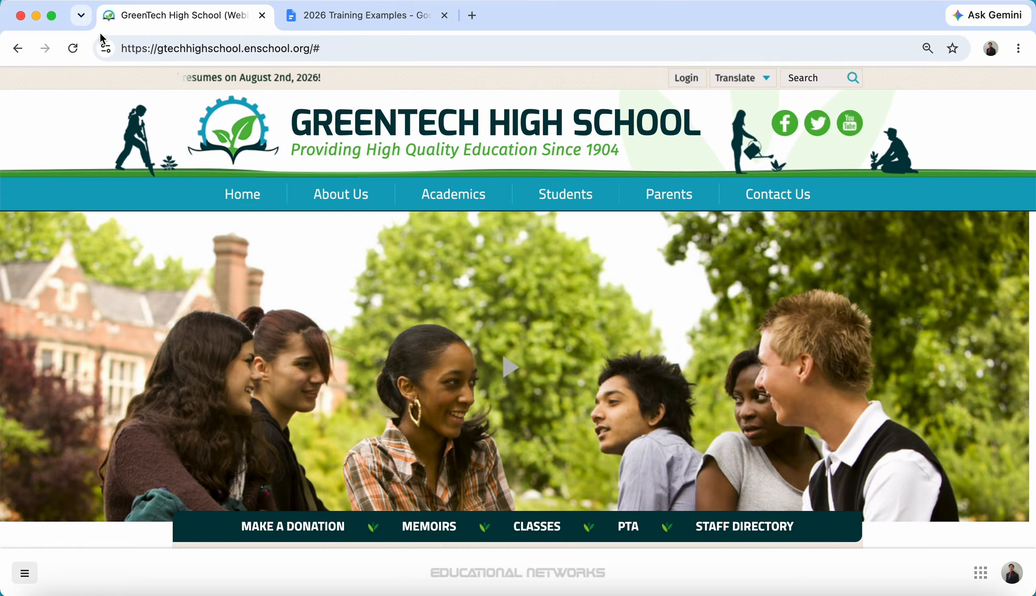
click(72, 48)
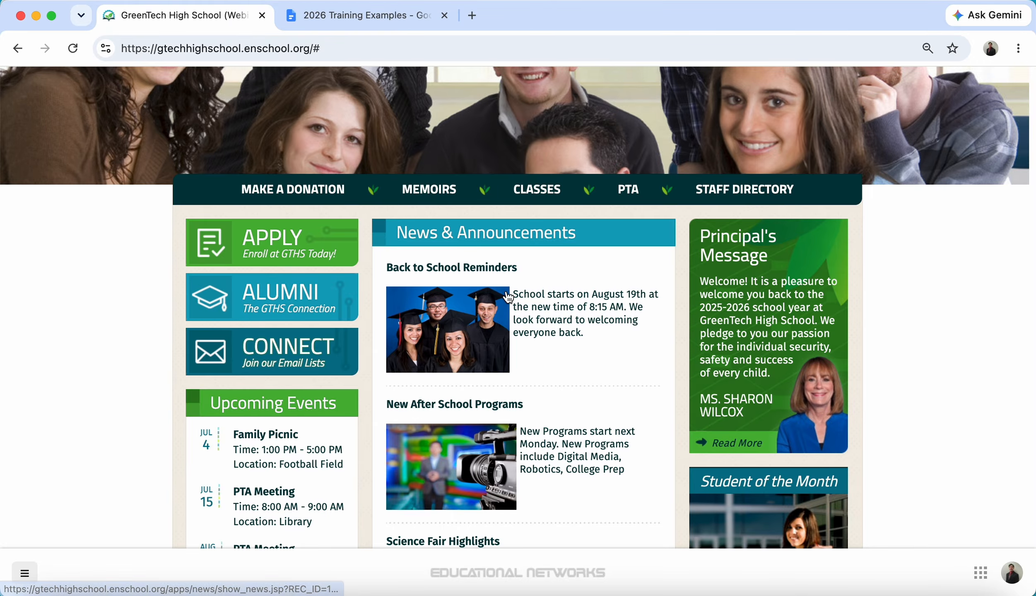
Step: Open the 'Back to School Reminders' article and review its story text and graduation photo
click(497, 271)
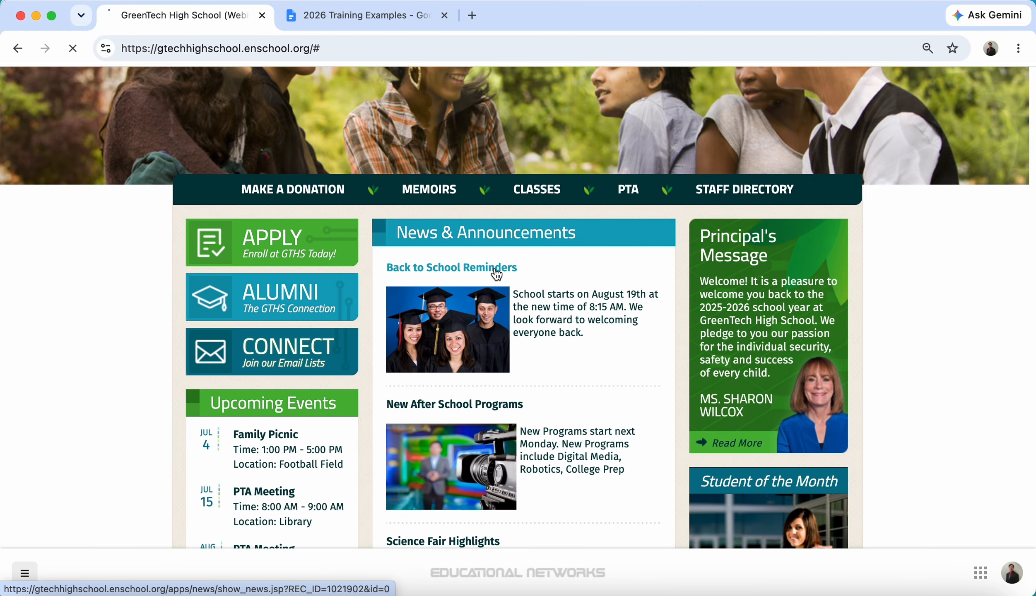
scroll(497, 272, down, 6)
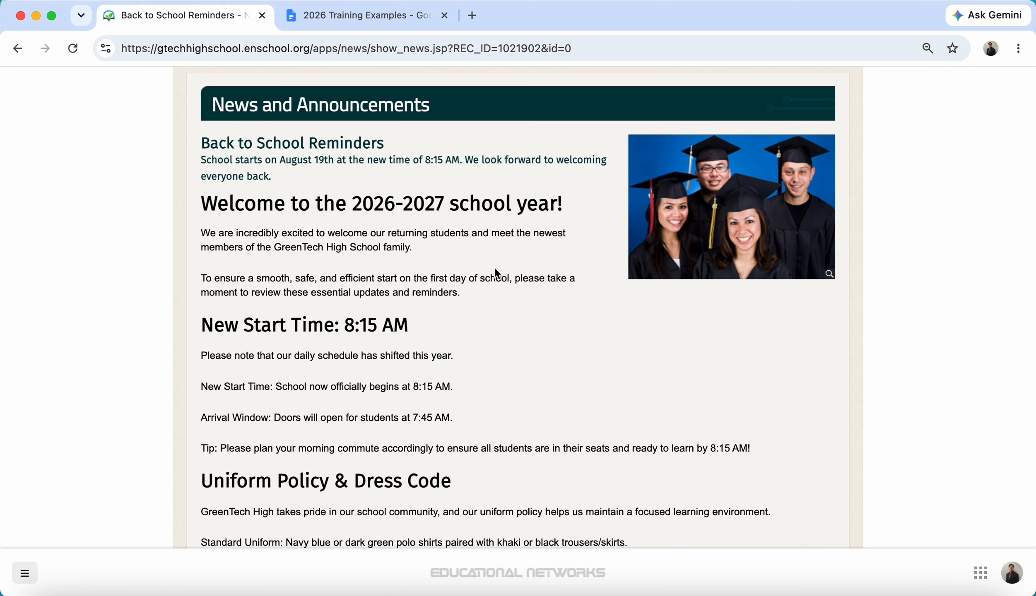
scroll(494, 269, down, 10)
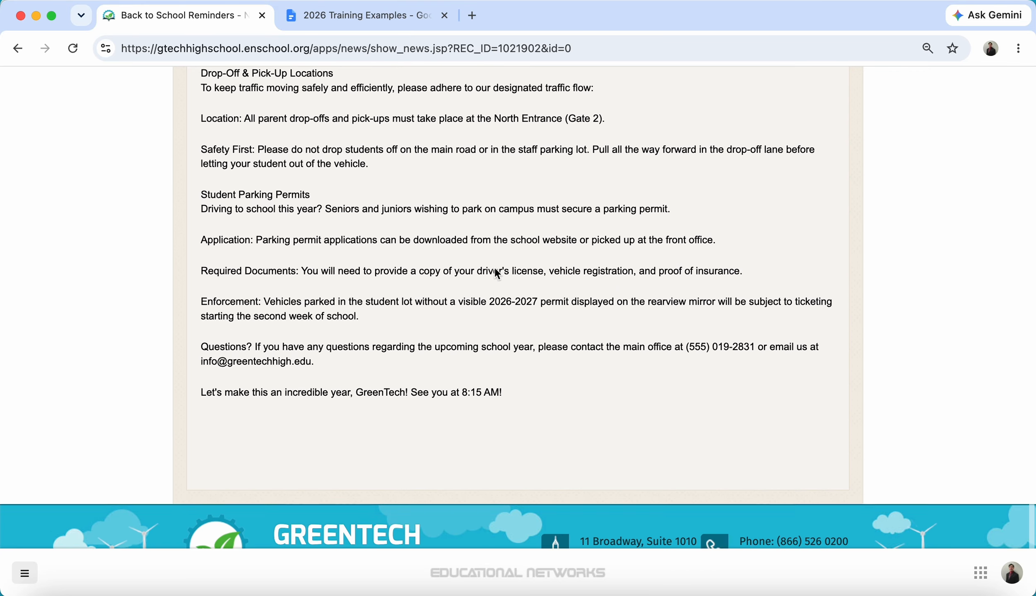
scroll(495, 267, up, 8)
scroll(496, 271, up, 5)
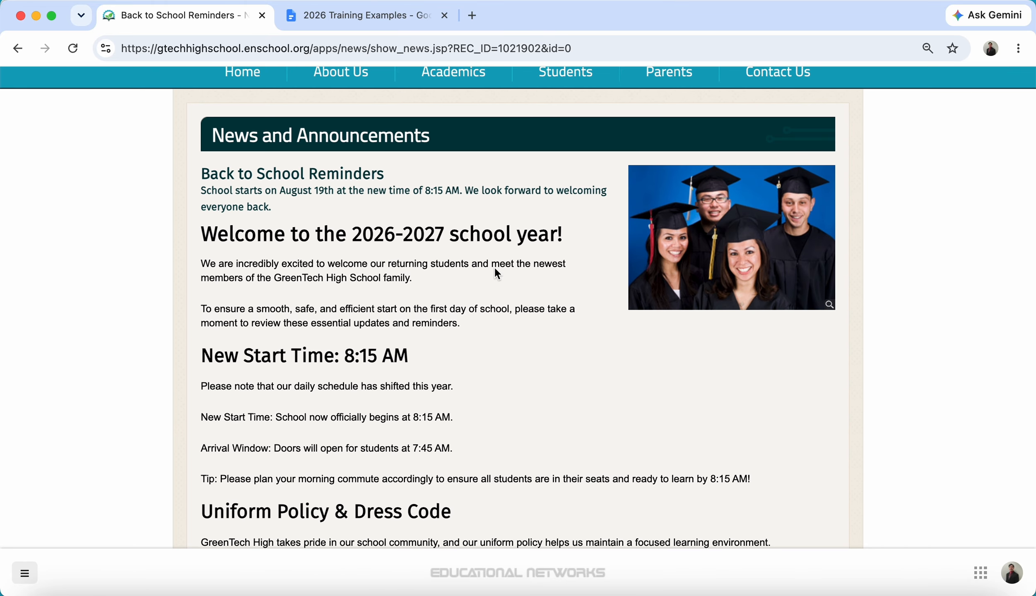